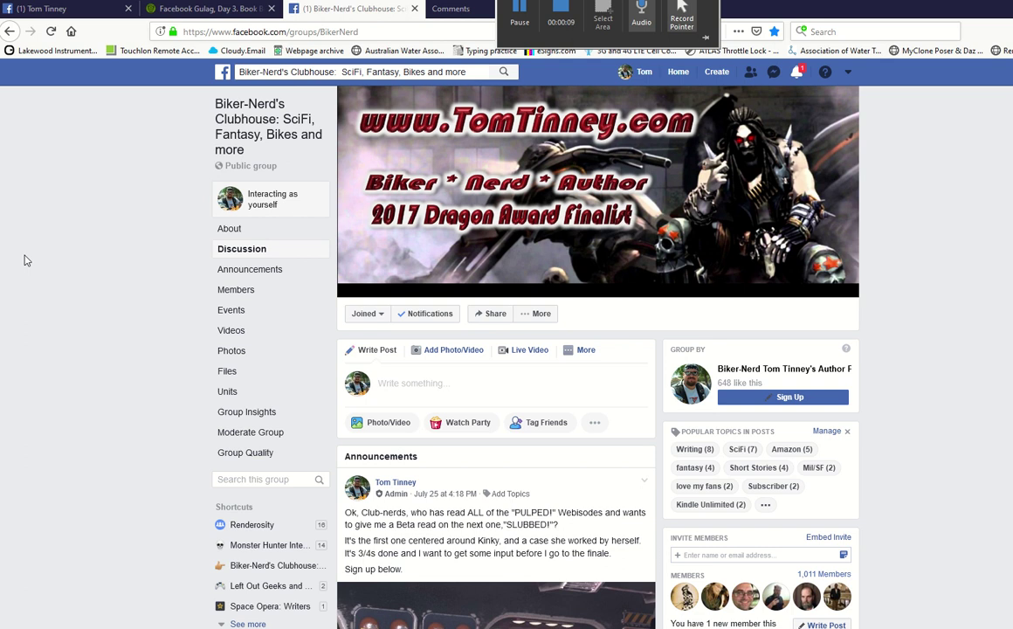
Switch to the Firefox tab showing the archived comments.html page
{"action": "left_click", "coordinate": [463, 9]}
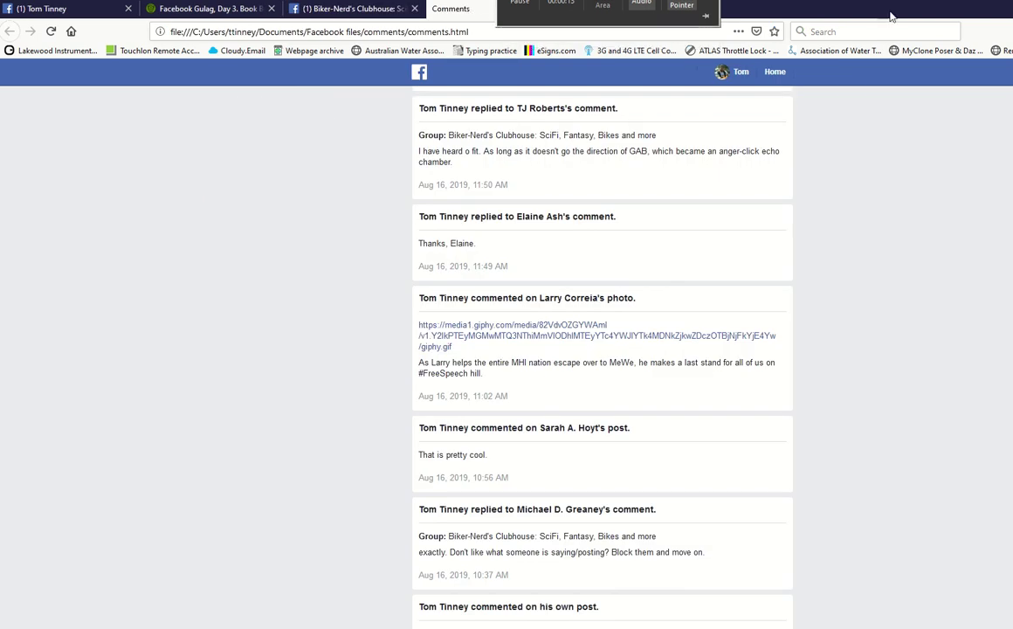
Load mewe.com in a new browser tab, correcting the typos in the address
{"action": "key", "text": "ctrl+t"}
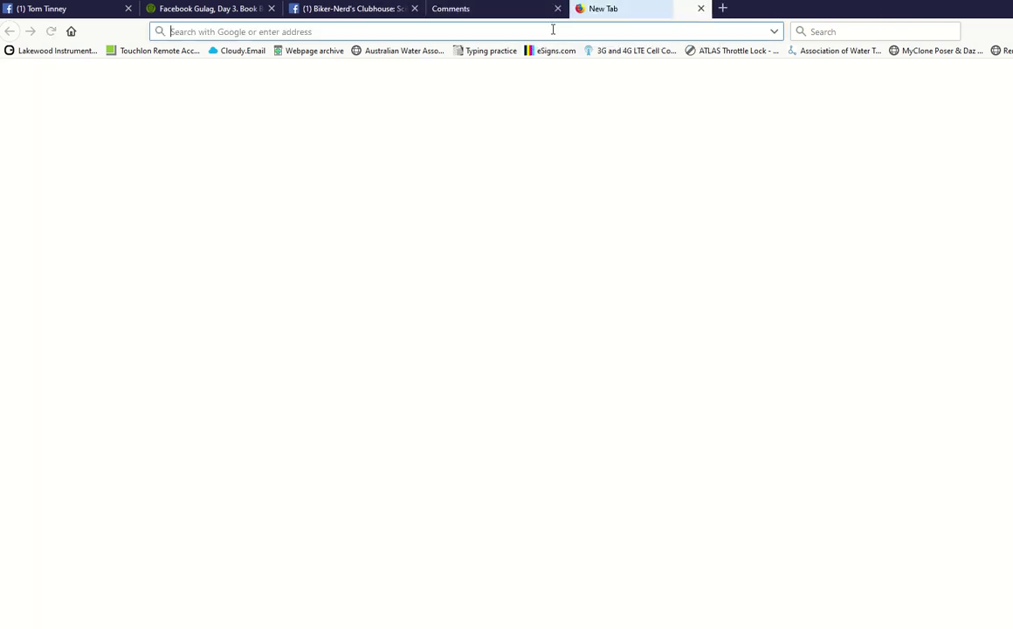
{"action": "type", "text": "mwe"}
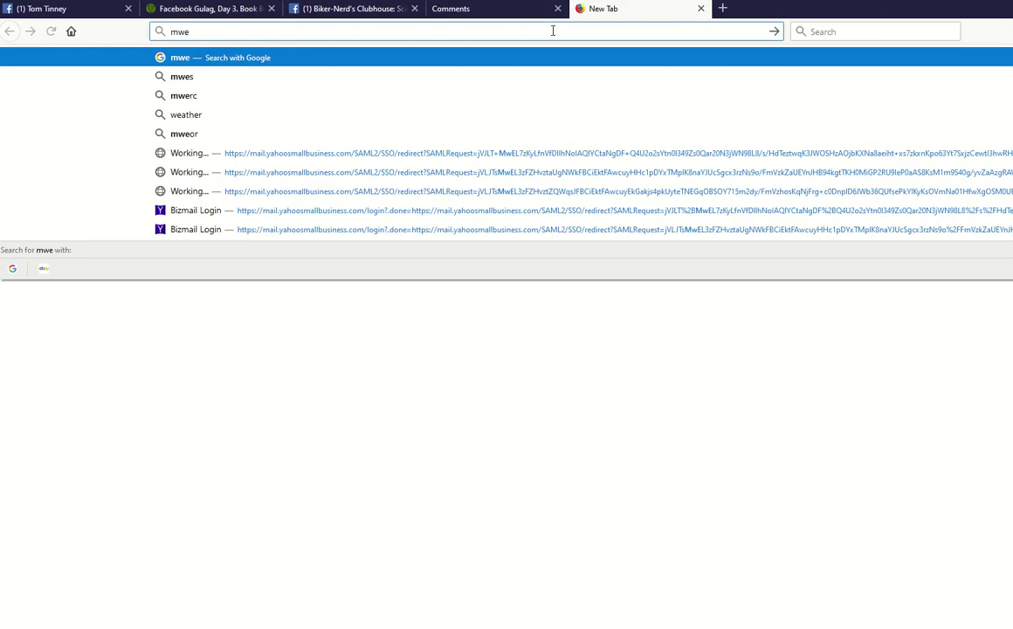
{"action": "key", "text": "BackSpace"}
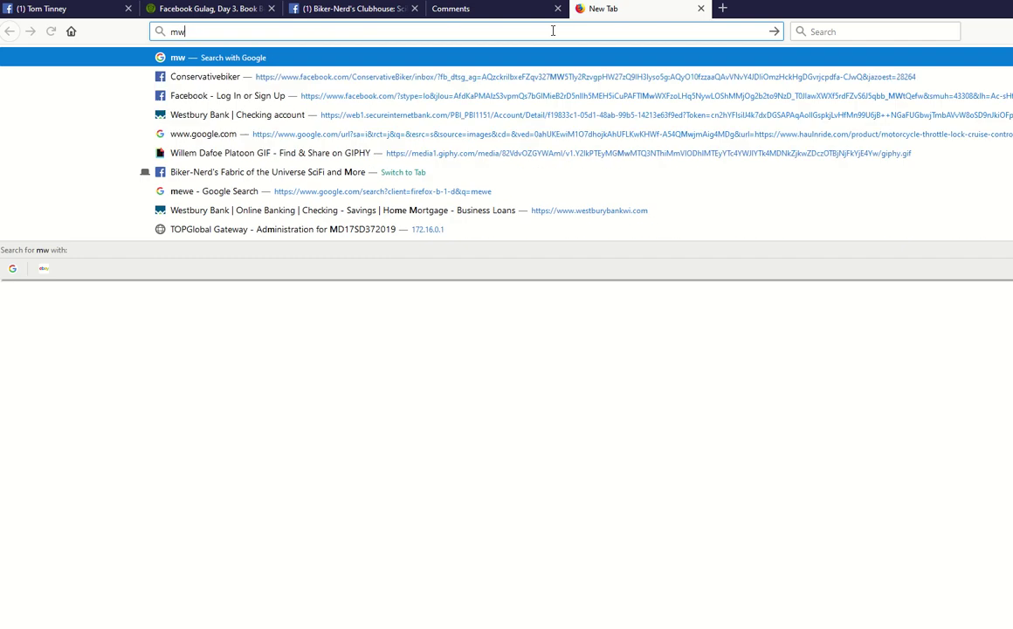
{"action": "type", "text": "ewe.co"}
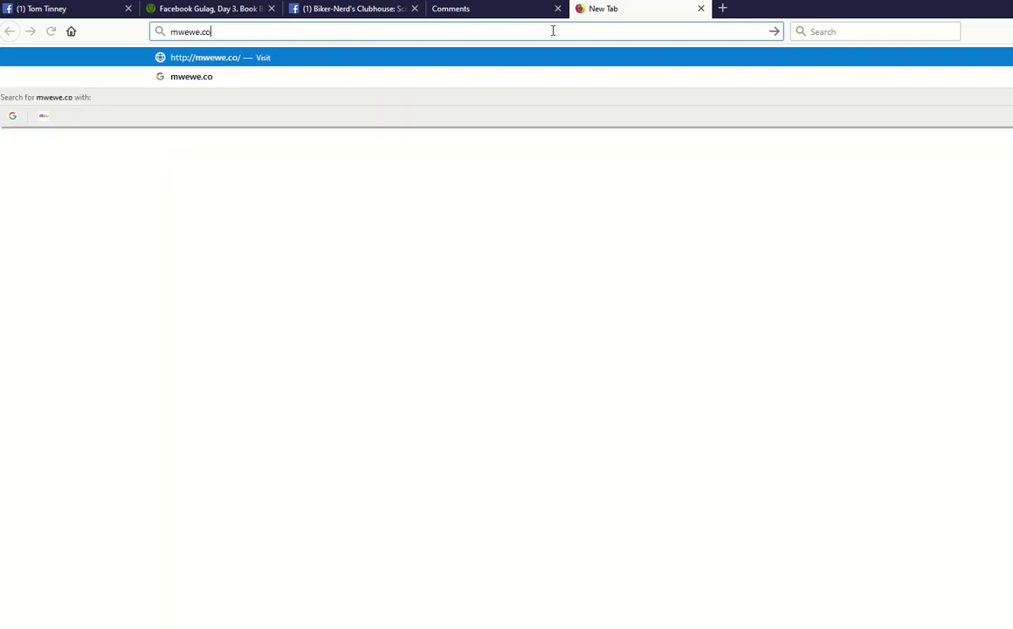
{"action": "key", "text": "BackSpace"}
{"action": "key", "text": "BackSpace"}
{"action": "key", "text": "BackSpace"}
{"action": "key", "text": "BackSpace"}
{"action": "key", "text": "BackSpace"}
{"action": "key", "text": "BackSpace"}
{"action": "key", "text": "BackSpace"}
{"action": "type", "text": "ew"}
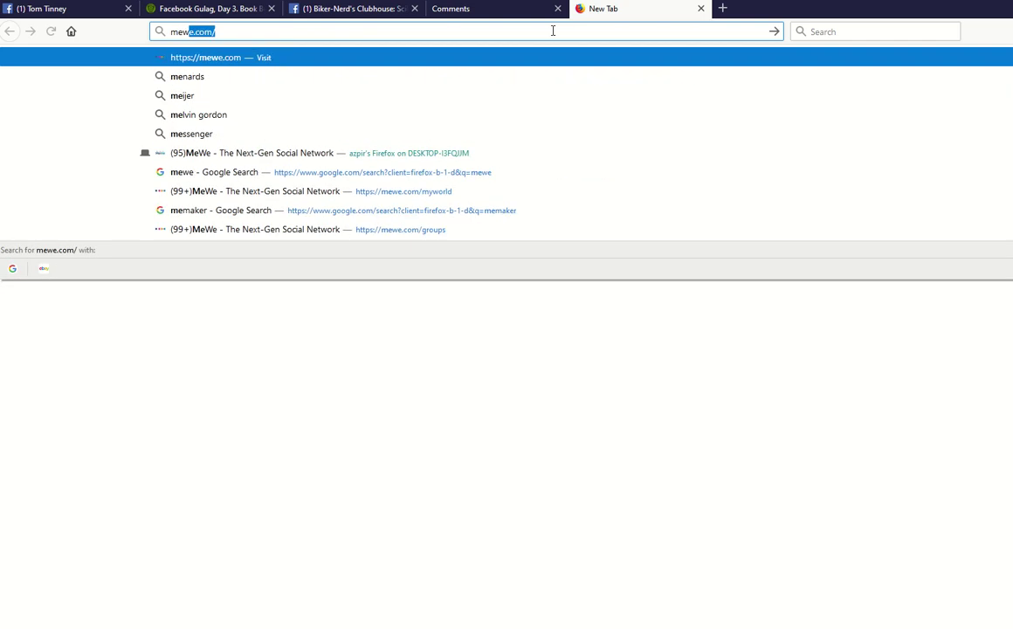
{"action": "type", "text": "e.com"}
{"action": "key", "text": "Return"}
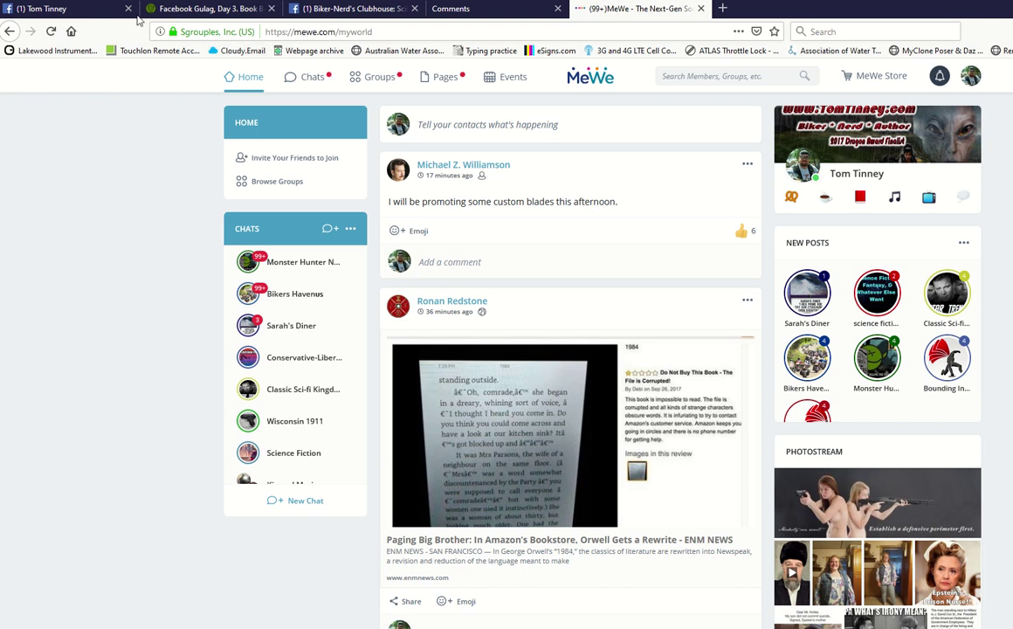
Switch to the Biker-Nerd's Clubhouse Facebook group tab
{"action": "left_click", "coordinate": [324, 10]}
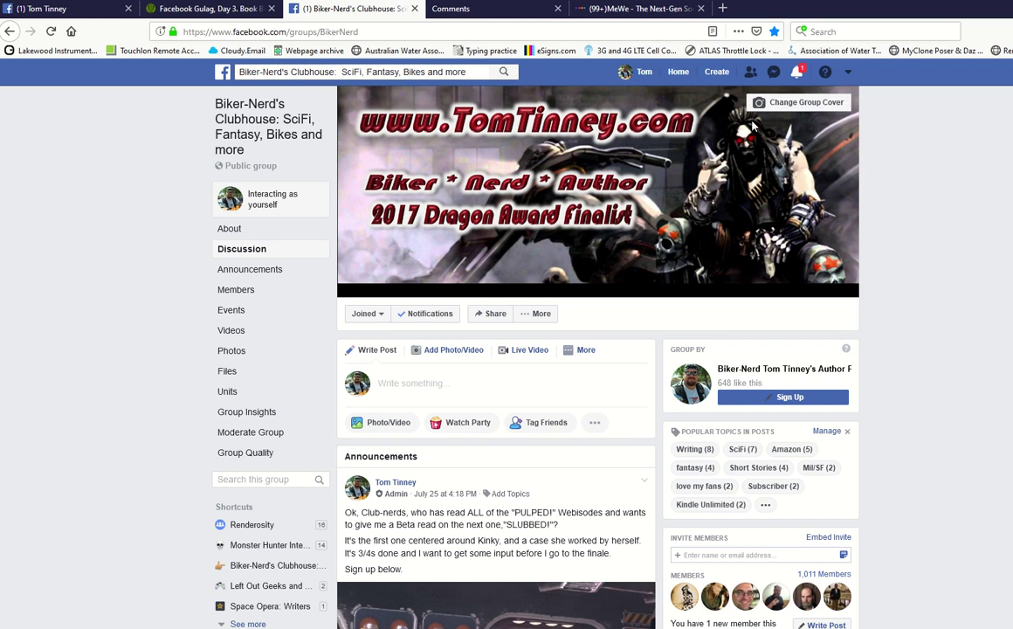
Go through Settings > Your Facebook Information to reach Download Your Information
{"action": "left_click", "coordinate": [847, 72]}
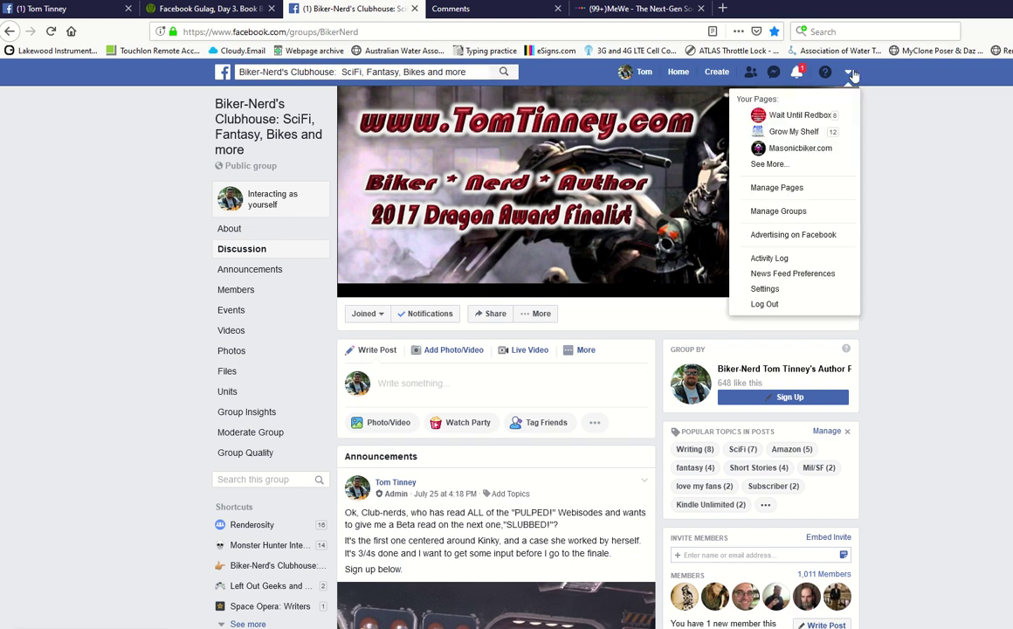
{"action": "left_click", "coordinate": [765, 288]}
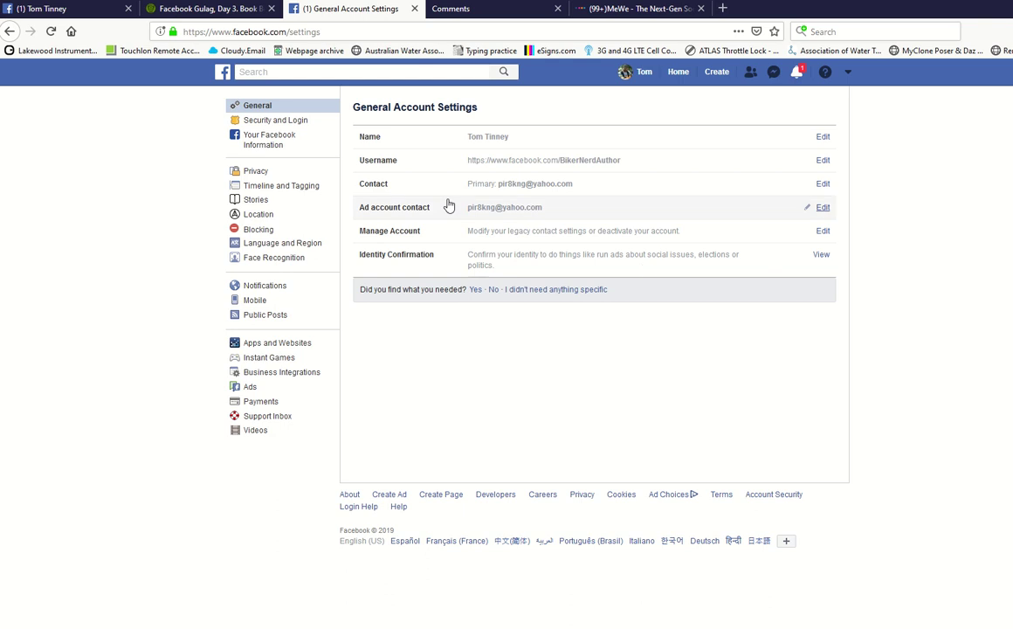
{"action": "left_click", "coordinate": [267, 142]}
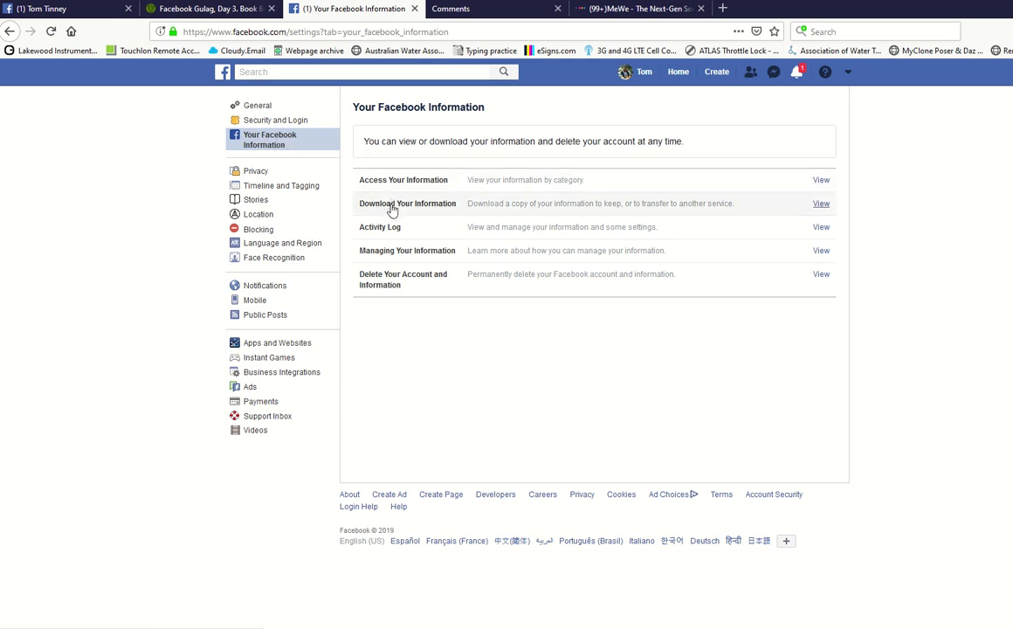
{"action": "left_click", "coordinate": [818, 206]}
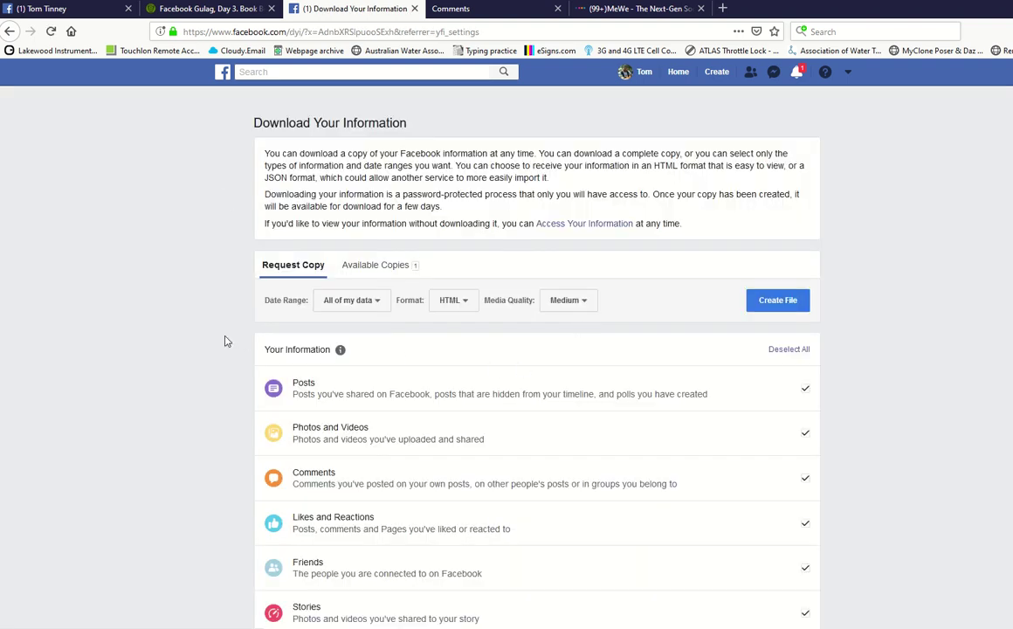
Uncheck Stories, Following and Followers, Messages, Marketplace and Payment History
{"action": "scroll", "coordinate": [235, 343], "scroll_direction": "down", "scroll_amount": 3}
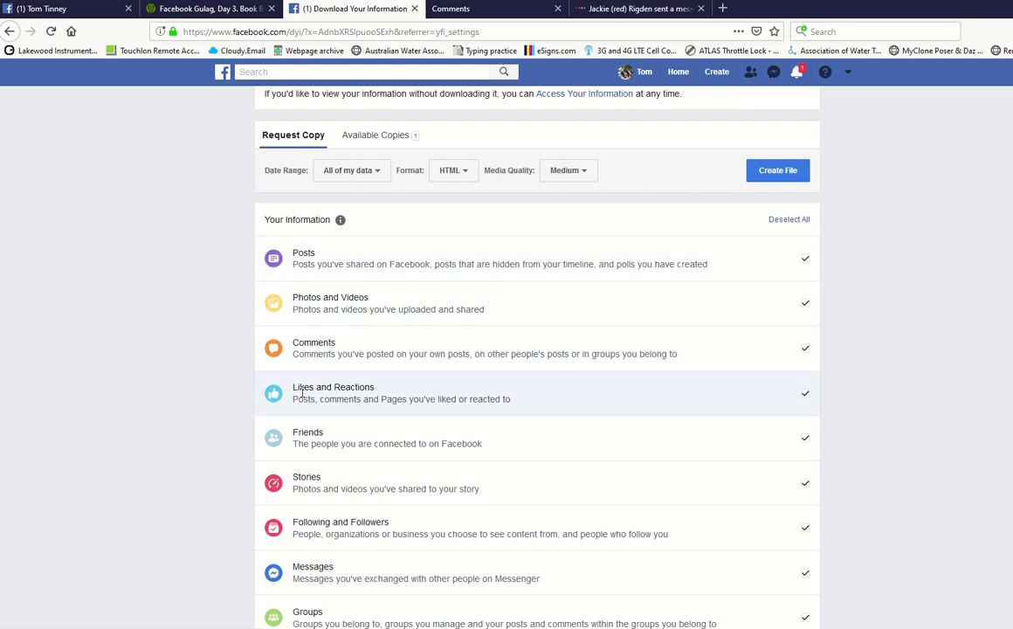
{"action": "scroll", "coordinate": [262, 437], "scroll_direction": "down", "scroll_amount": 3}
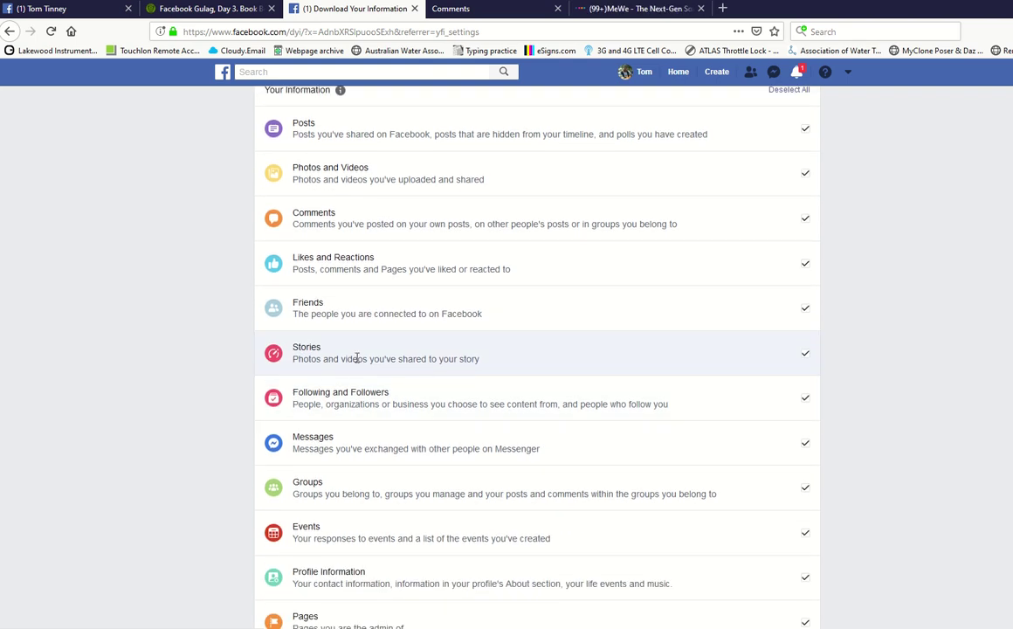
{"action": "left_click", "coordinate": [805, 354]}
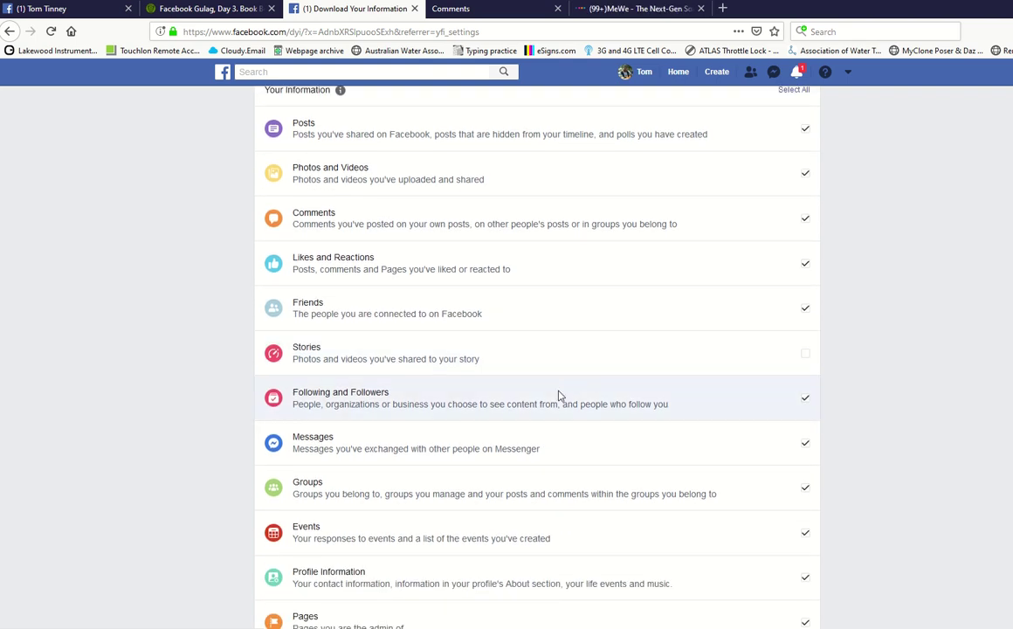
{"action": "left_click", "coordinate": [803, 399]}
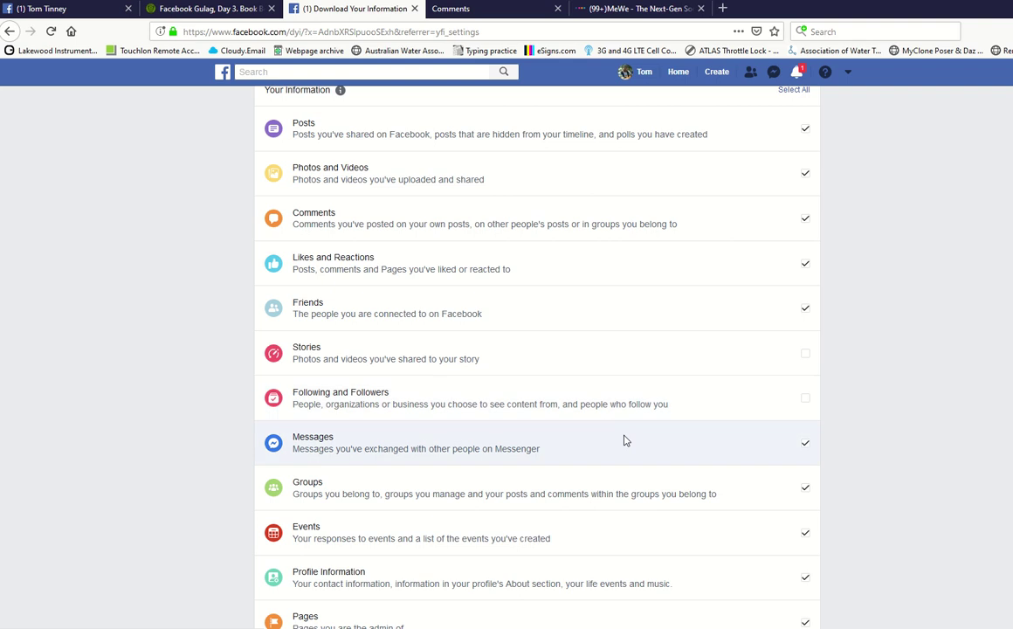
{"action": "left_click", "coordinate": [806, 443]}
{"action": "scroll", "coordinate": [251, 426], "scroll_direction": "down", "scroll_amount": 3}
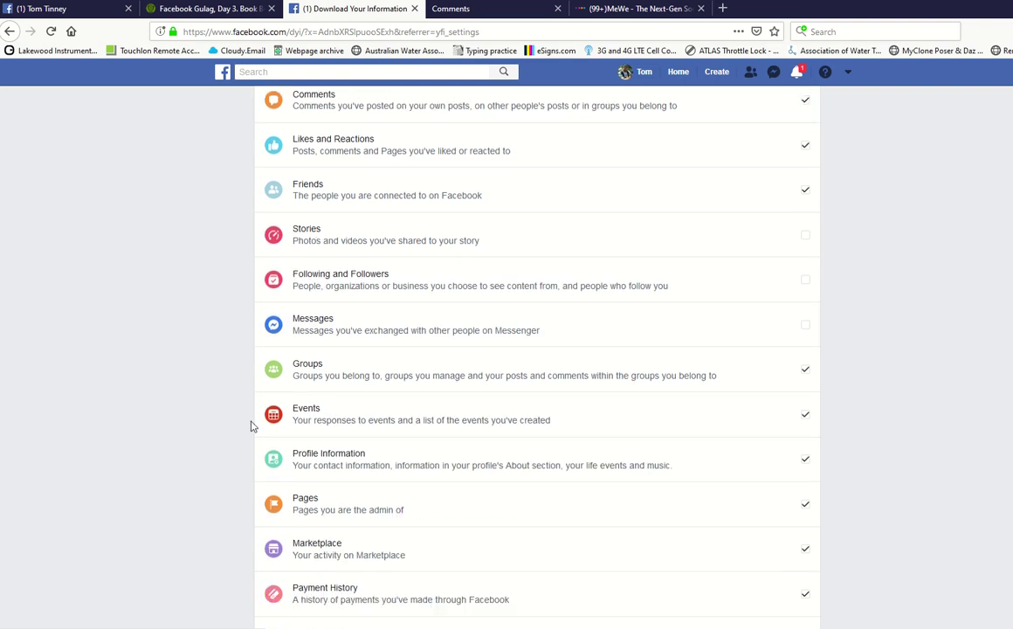
{"action": "scroll", "coordinate": [377, 396], "scroll_direction": "down", "scroll_amount": 3}
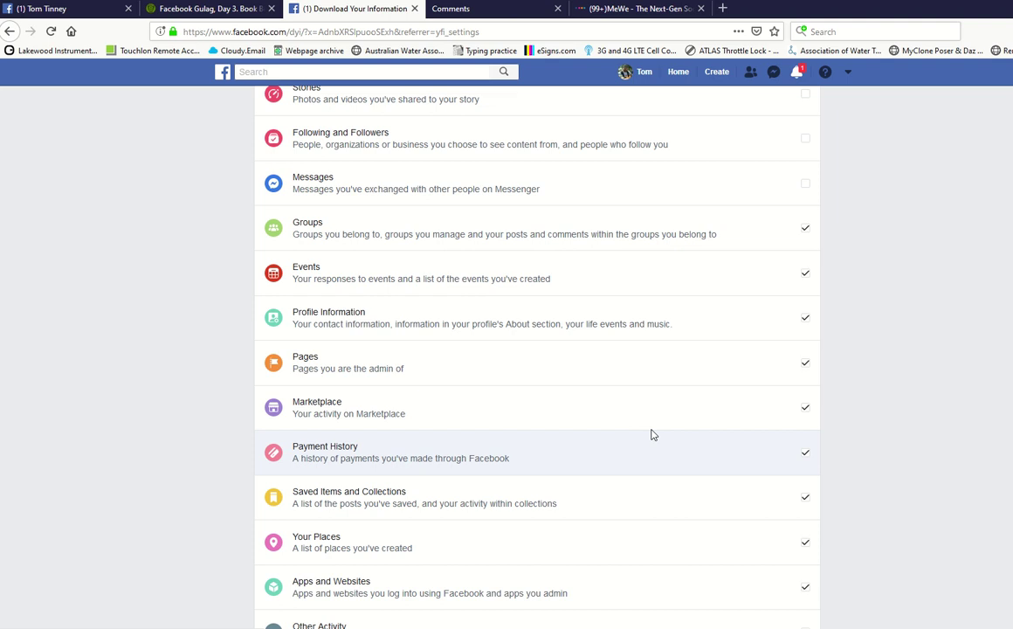
{"action": "left_click", "coordinate": [806, 408]}
{"action": "left_click", "coordinate": [805, 452]}
Show the Available Copies list and select the 797 MB archive size
{"action": "scroll", "coordinate": [207, 463], "scroll_direction": "down", "scroll_amount": 2}
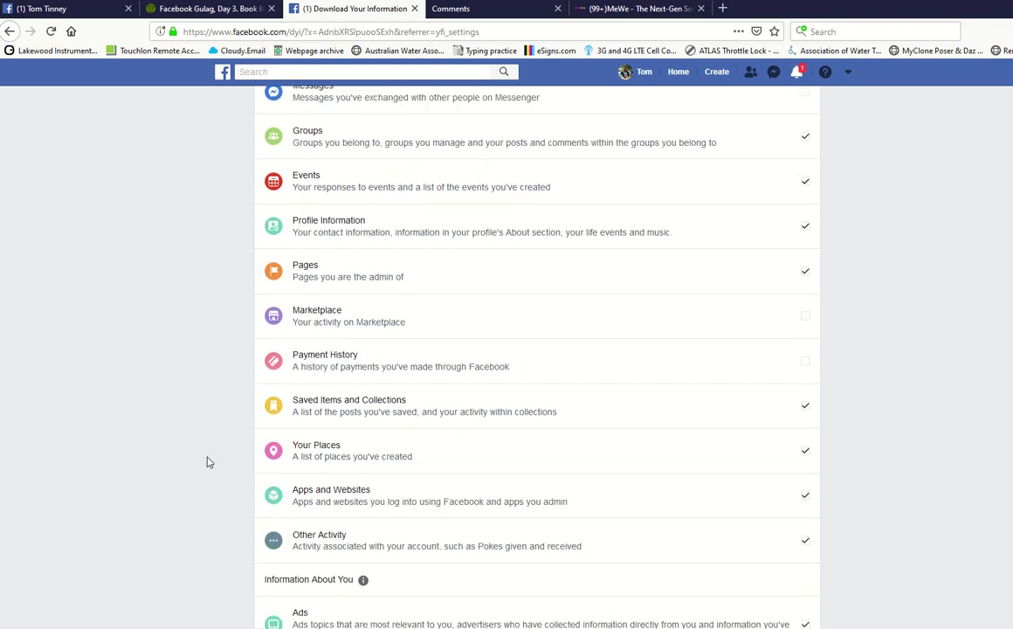
{"action": "scroll", "coordinate": [207, 462], "scroll_direction": "down", "scroll_amount": 5}
{"action": "scroll", "coordinate": [207, 449], "scroll_direction": "up", "scroll_amount": 3}
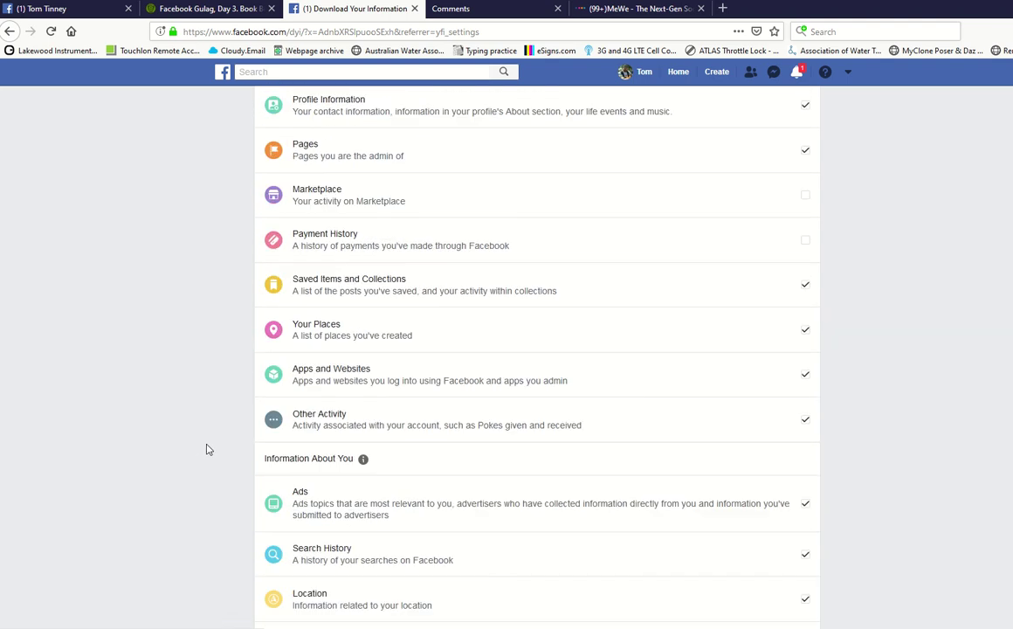
{"action": "scroll", "coordinate": [207, 447], "scroll_direction": "up", "scroll_amount": 10}
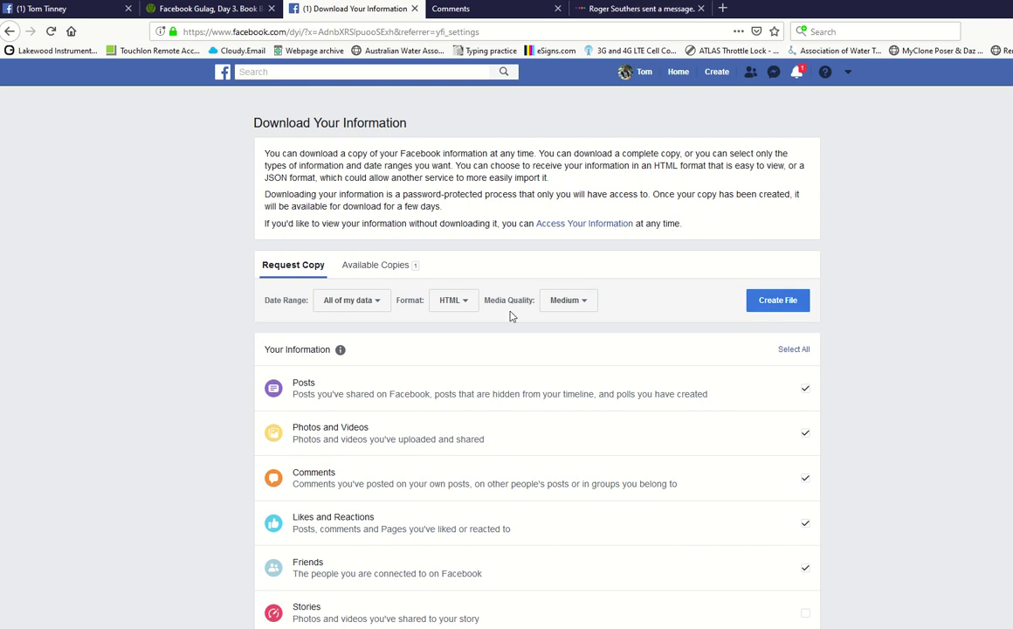
{"action": "left_click", "coordinate": [383, 270]}
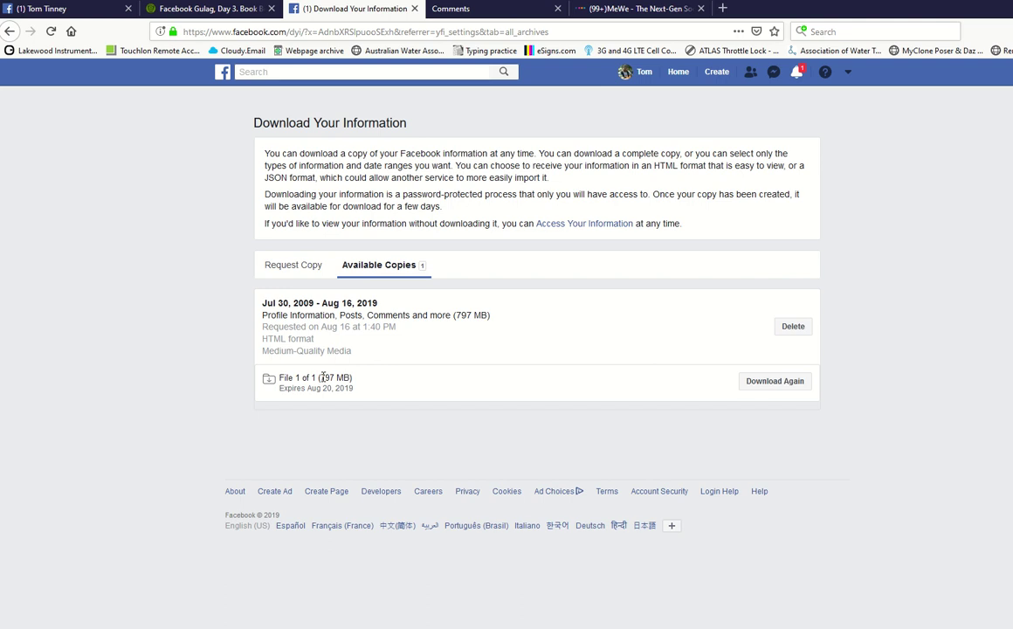
{"action": "left_click_drag", "start_coordinate": [321, 378], "coordinate": [350, 377]}
In File Explorer, open the extracted archive's photos_and_videos folder
{"action": "key", "text": "alt+Tab"}
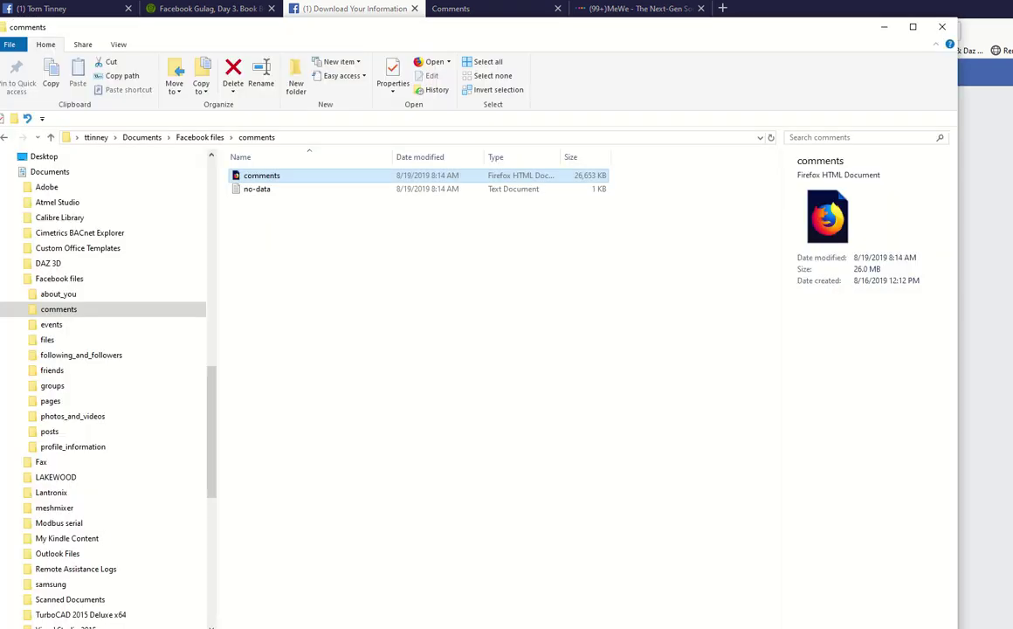
{"action": "left_click", "coordinate": [59, 280]}
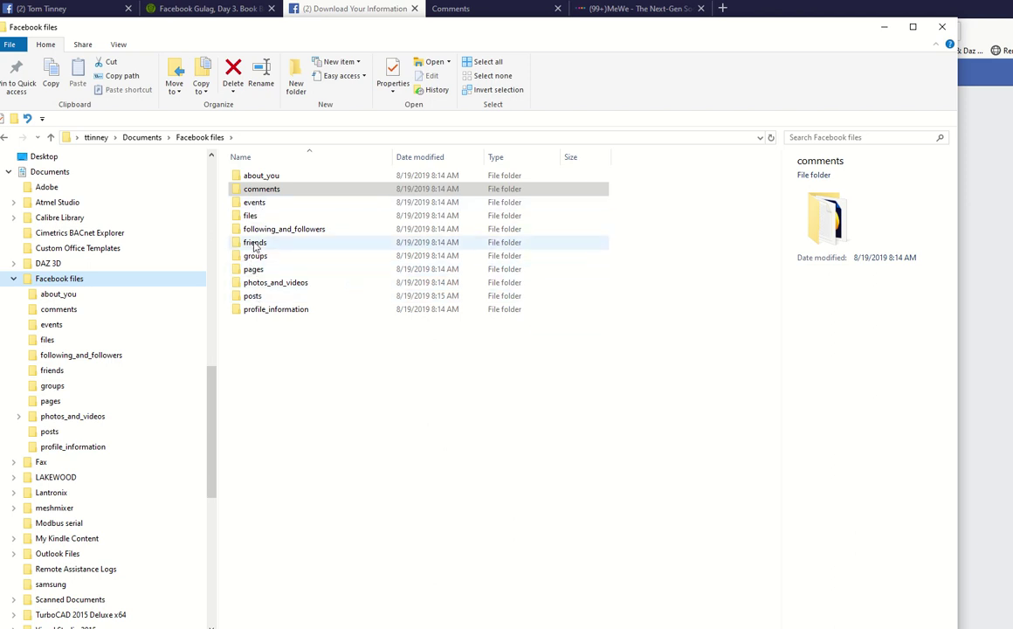
{"action": "left_click", "coordinate": [258, 284]}
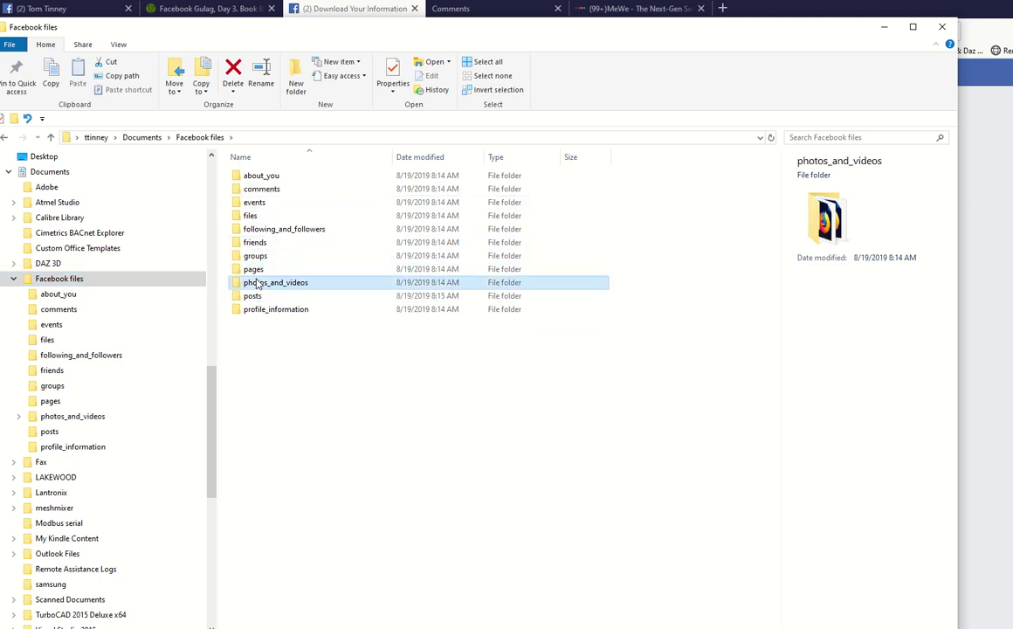
{"action": "double_click", "coordinate": [258, 283]}
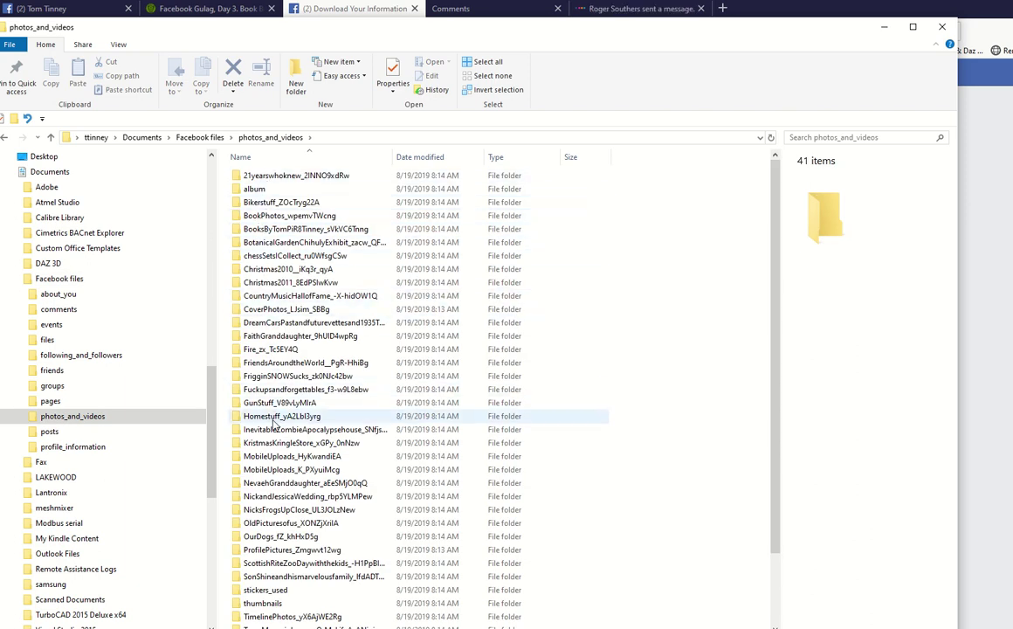
Browse the OurDogs_fZ_khHxD5g album's 83 photos, then return to the MeWe tab
{"action": "scroll", "coordinate": [277, 451], "scroll_direction": "down", "scroll_amount": 1}
{"action": "scroll", "coordinate": [278, 451], "scroll_direction": "down", "scroll_amount": 1}
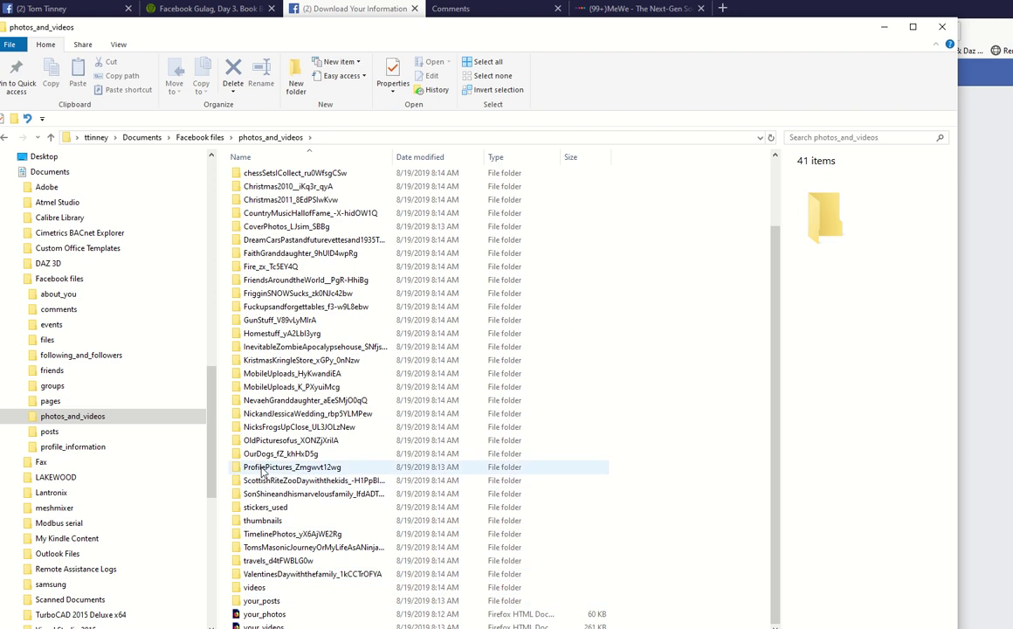
{"action": "scroll", "coordinate": [285, 389], "scroll_direction": "up", "scroll_amount": 1}
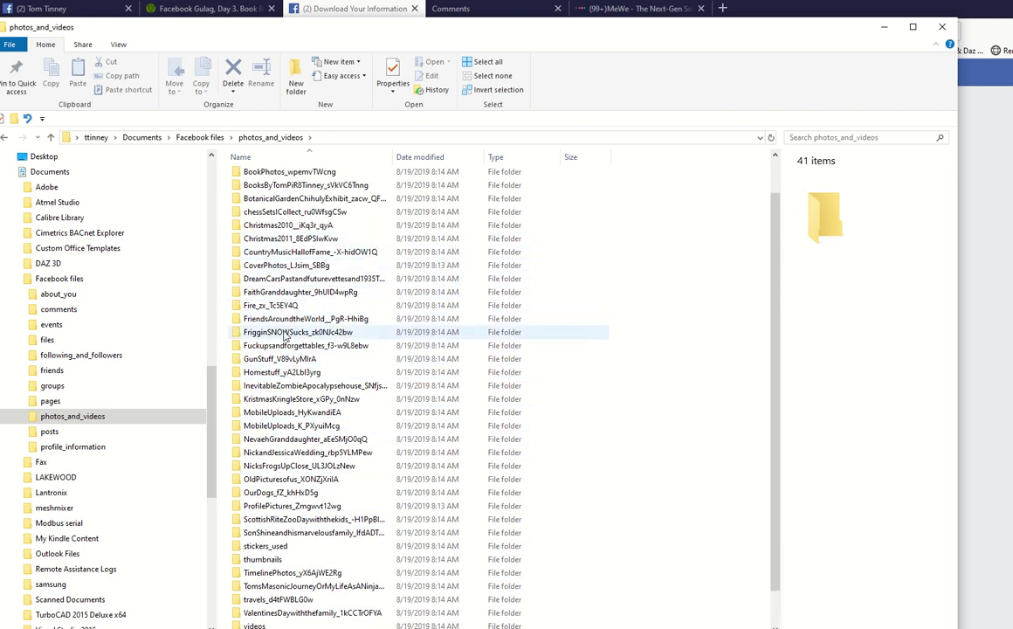
{"action": "double_click", "coordinate": [280, 493]}
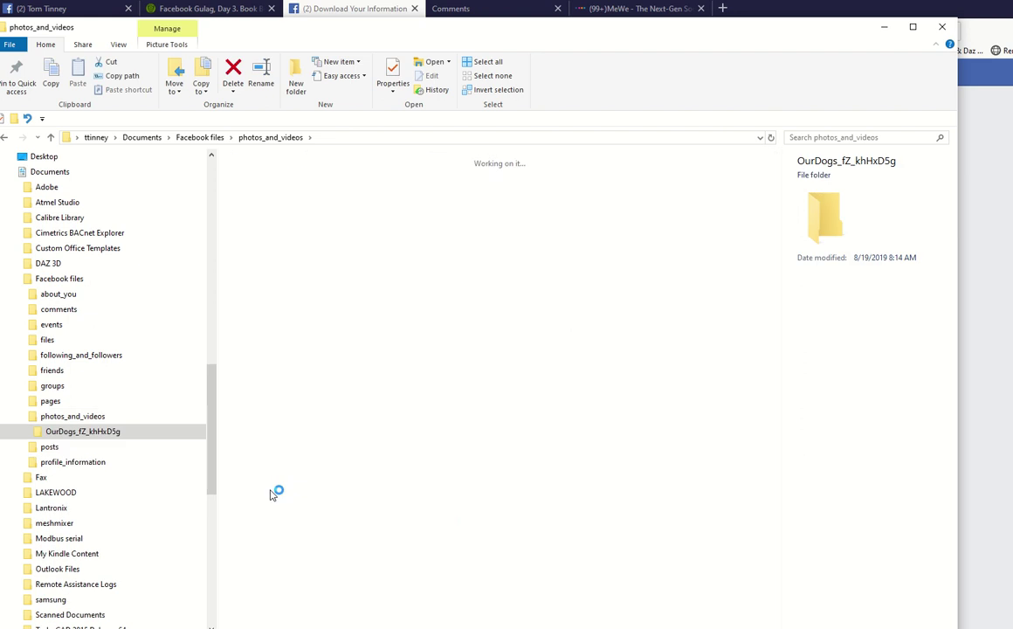
{"action": "scroll", "coordinate": [400, 297], "scroll_direction": "down", "scroll_amount": 6}
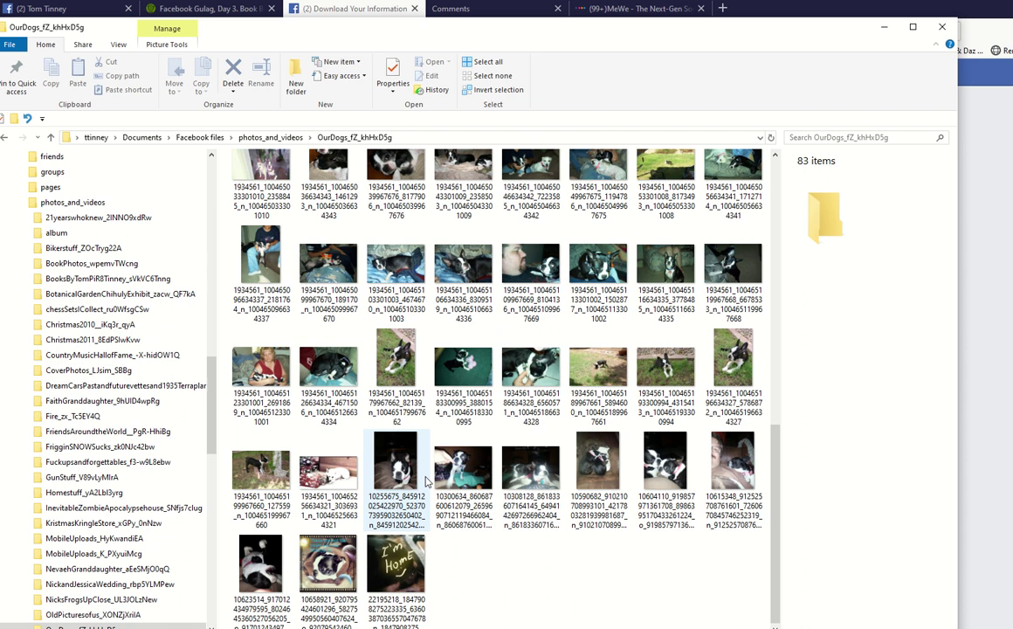
{"action": "scroll", "coordinate": [425, 476], "scroll_direction": "up", "scroll_amount": 6}
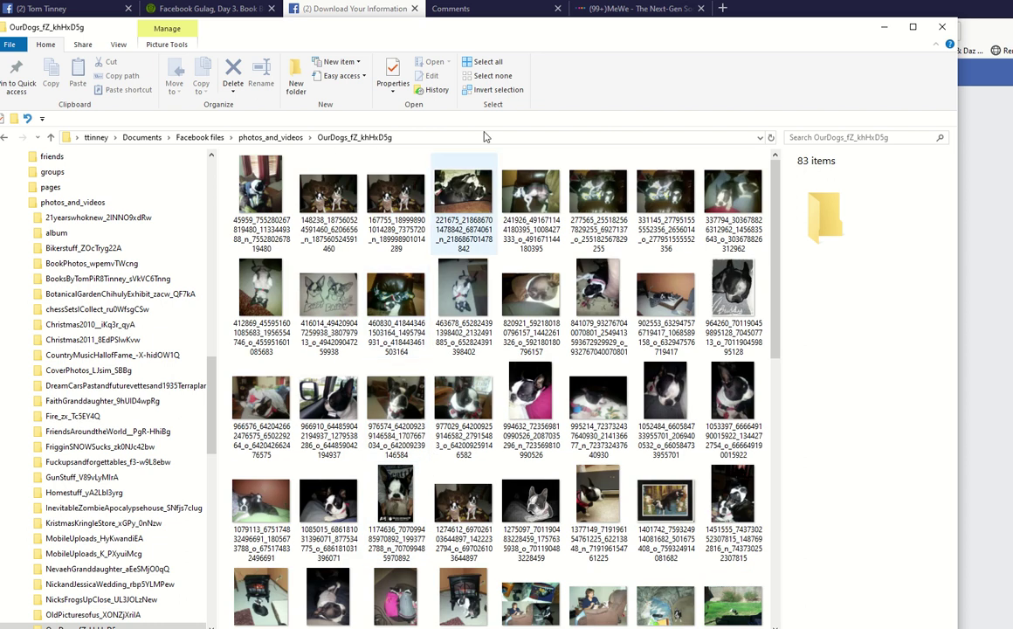
{"action": "left_click", "coordinate": [564, 15]}
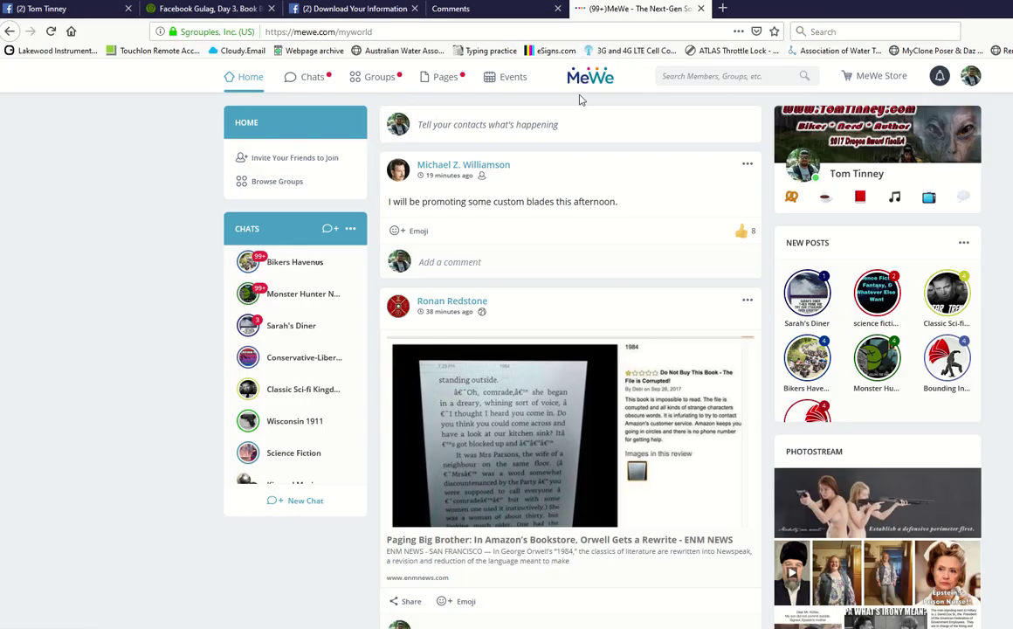
View the MeWe profile's Photos/Videos Albums section, which is still empty
{"action": "left_click", "coordinate": [970, 78]}
{"action": "left_click", "coordinate": [918, 113]}
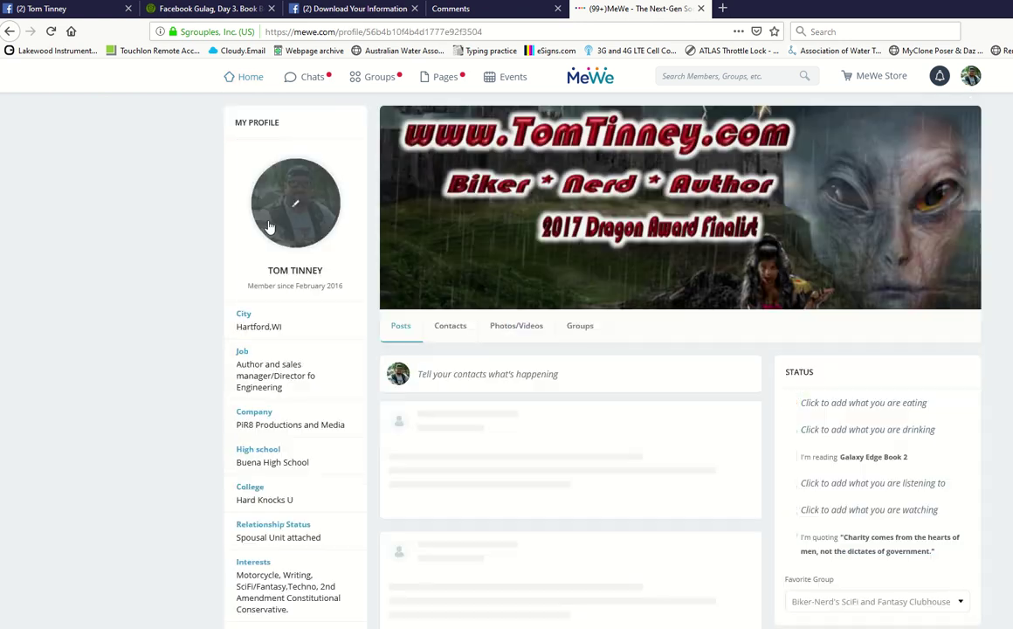
{"action": "left_click", "coordinate": [519, 332]}
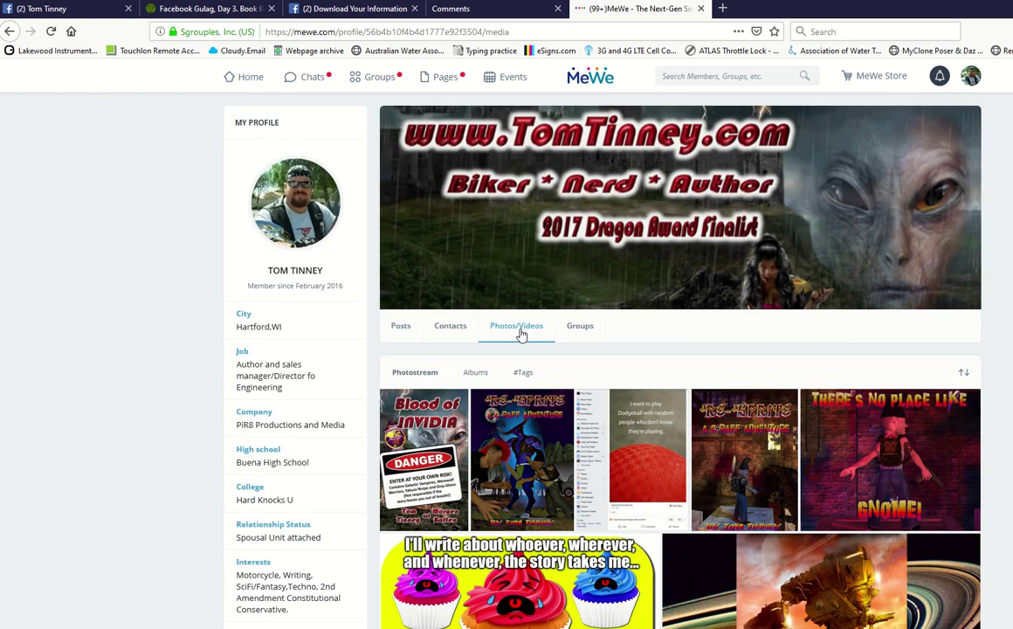
{"action": "left_click", "coordinate": [477, 376]}
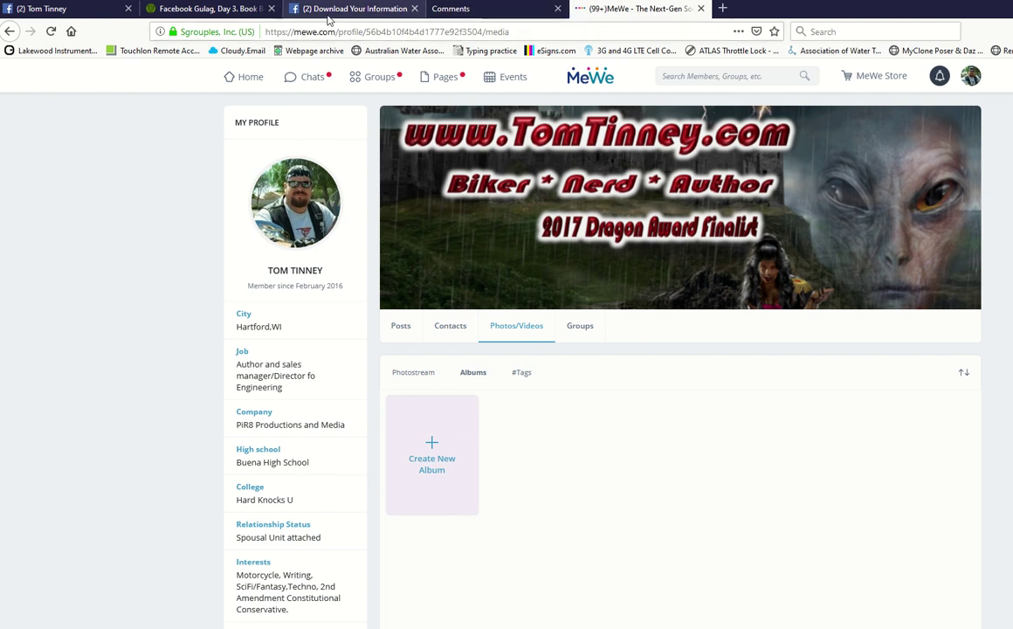
Go back to the Facebook archive and open its comments folder
{"action": "left_click", "coordinate": [449, 9]}
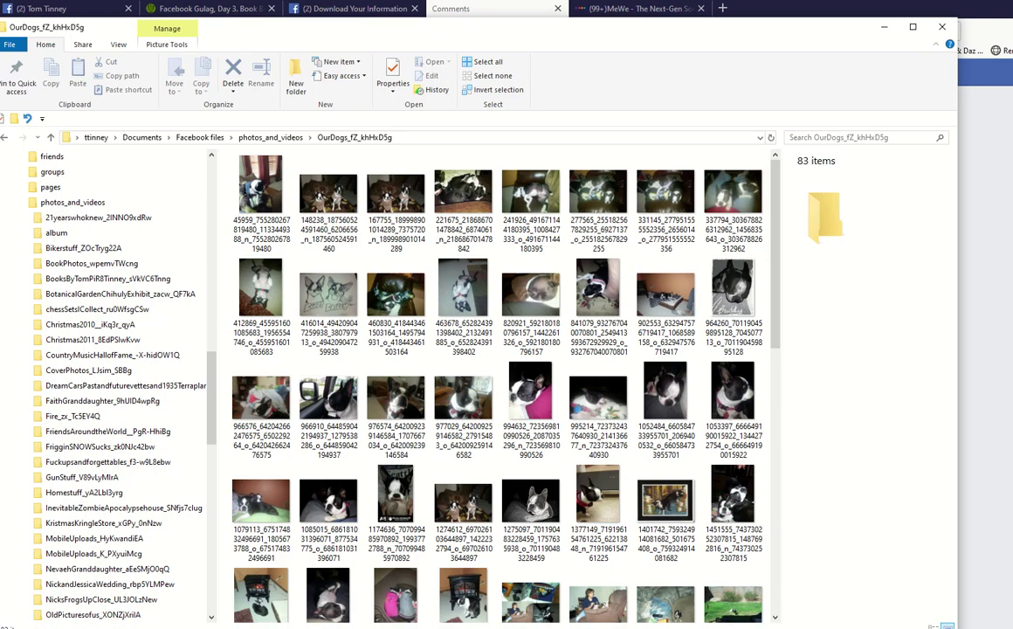
{"action": "scroll", "coordinate": [60, 197], "scroll_direction": "up", "scroll_amount": 1}
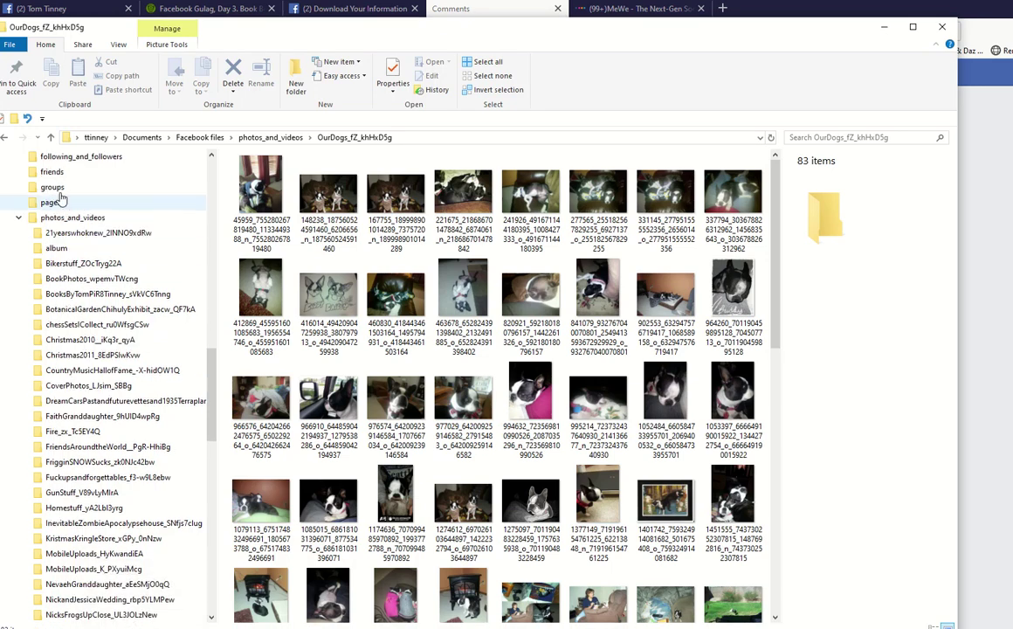
{"action": "scroll", "coordinate": [59, 197], "scroll_direction": "up", "scroll_amount": 2}
{"action": "left_click", "coordinate": [59, 172]}
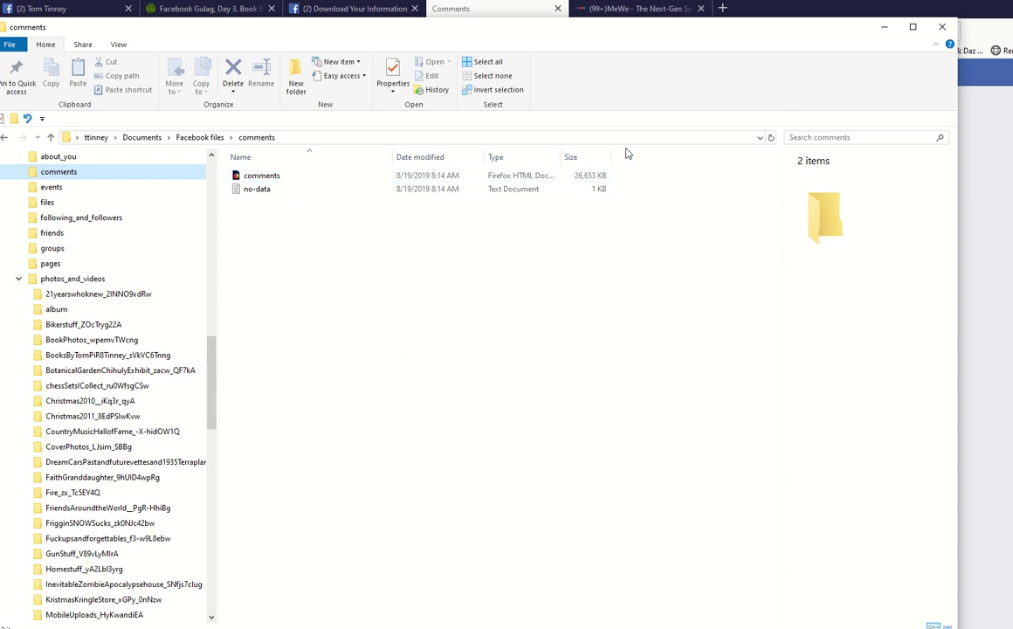
Scroll through comments.html, then return to the Download Your Information tab with the 797 MB copy
{"action": "left_click", "coordinate": [452, 11]}
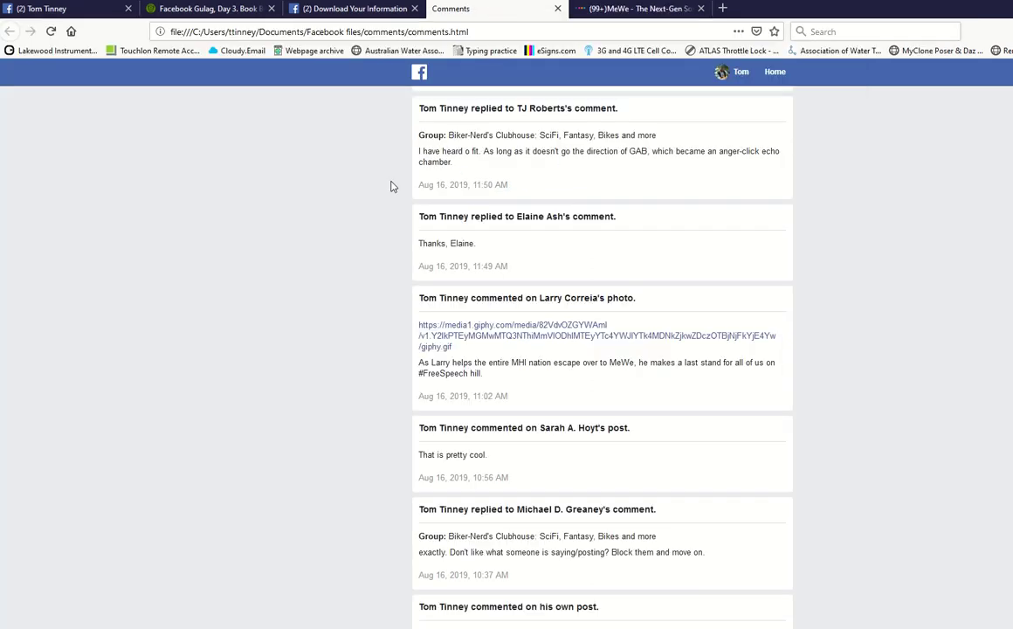
{"action": "scroll", "coordinate": [394, 191], "scroll_direction": "down", "scroll_amount": 5}
{"action": "scroll", "coordinate": [394, 191], "scroll_direction": "down", "scroll_amount": 6}
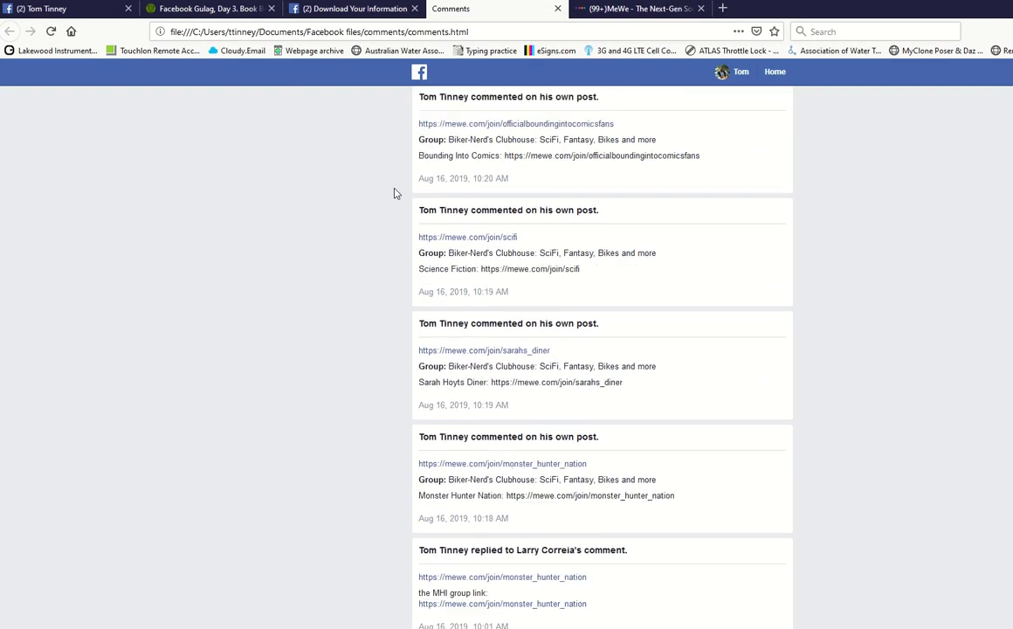
{"action": "scroll", "coordinate": [393, 194], "scroll_direction": "down", "scroll_amount": 7}
{"action": "scroll", "coordinate": [390, 196], "scroll_direction": "up", "scroll_amount": 3}
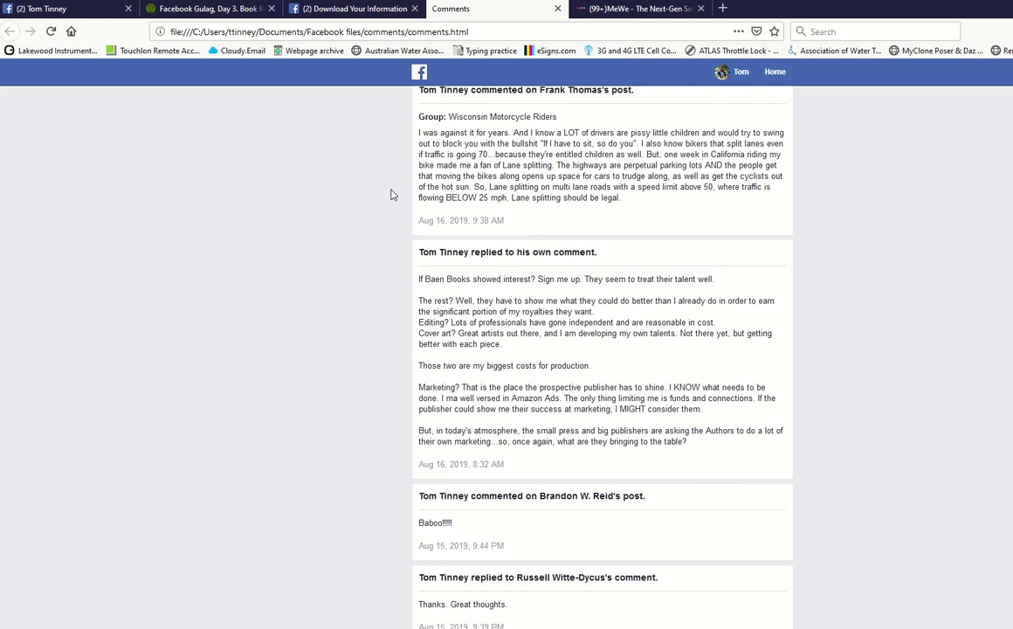
{"action": "scroll", "coordinate": [389, 210], "scroll_direction": "down", "scroll_amount": 2}
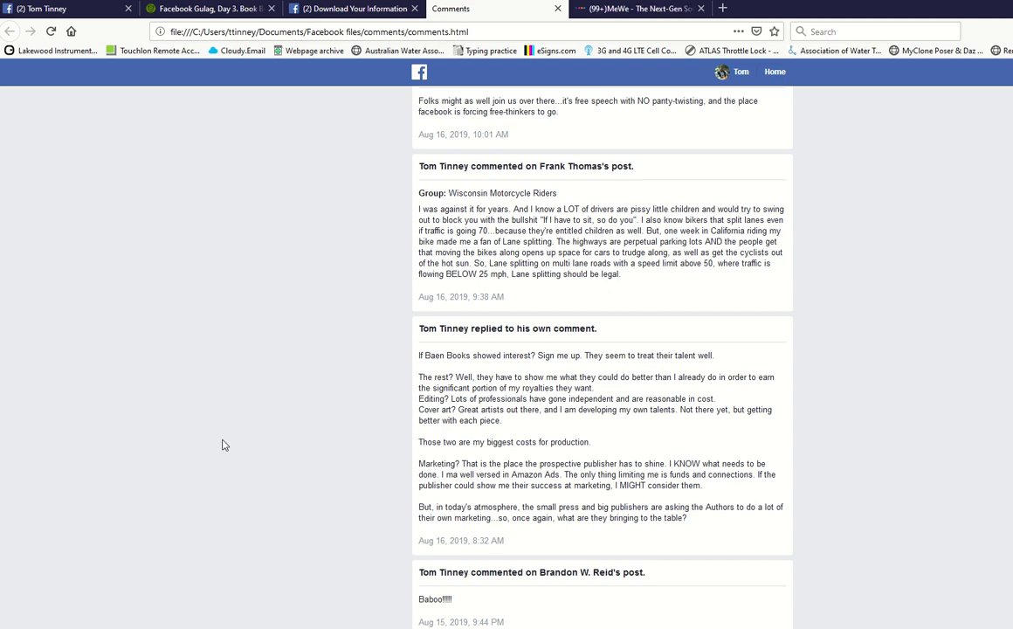
{"action": "scroll", "coordinate": [257, 423], "scroll_direction": "down", "scroll_amount": 7}
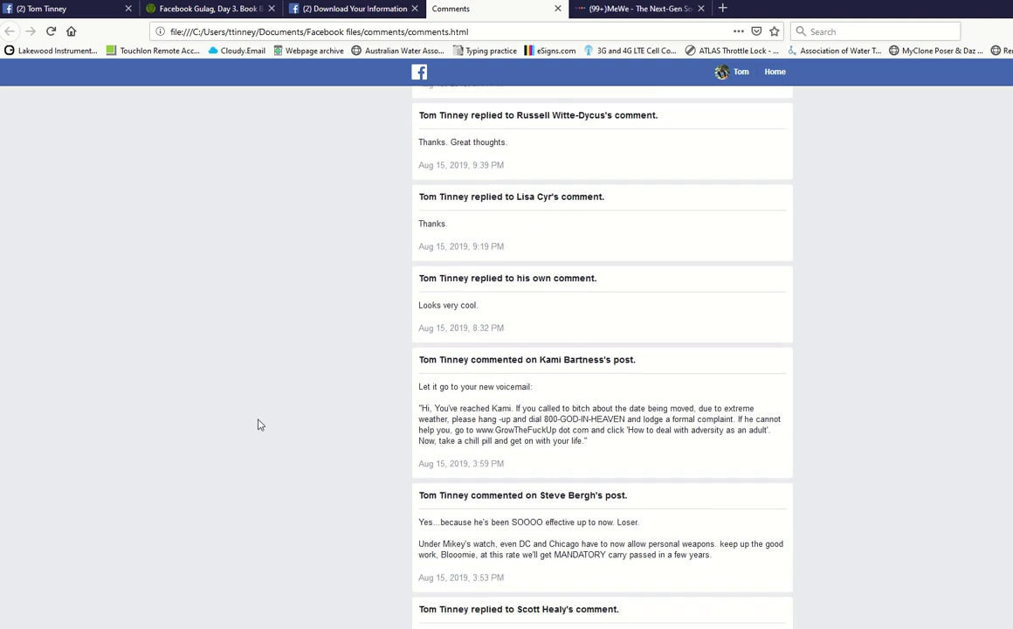
{"action": "scroll", "coordinate": [258, 423], "scroll_direction": "down", "scroll_amount": 7}
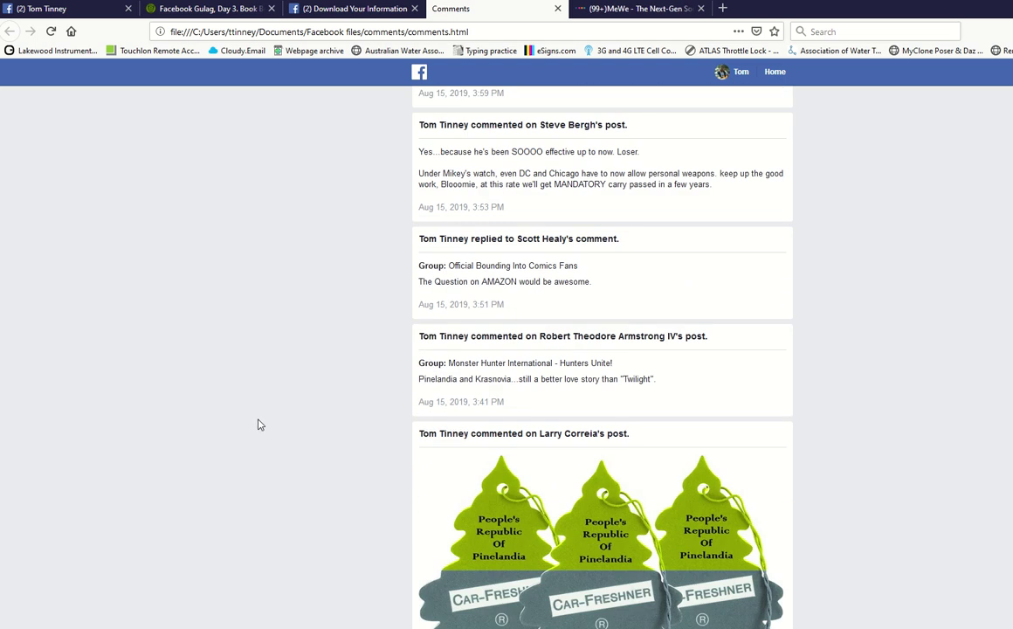
{"action": "scroll", "coordinate": [257, 424], "scroll_direction": "down", "scroll_amount": 6}
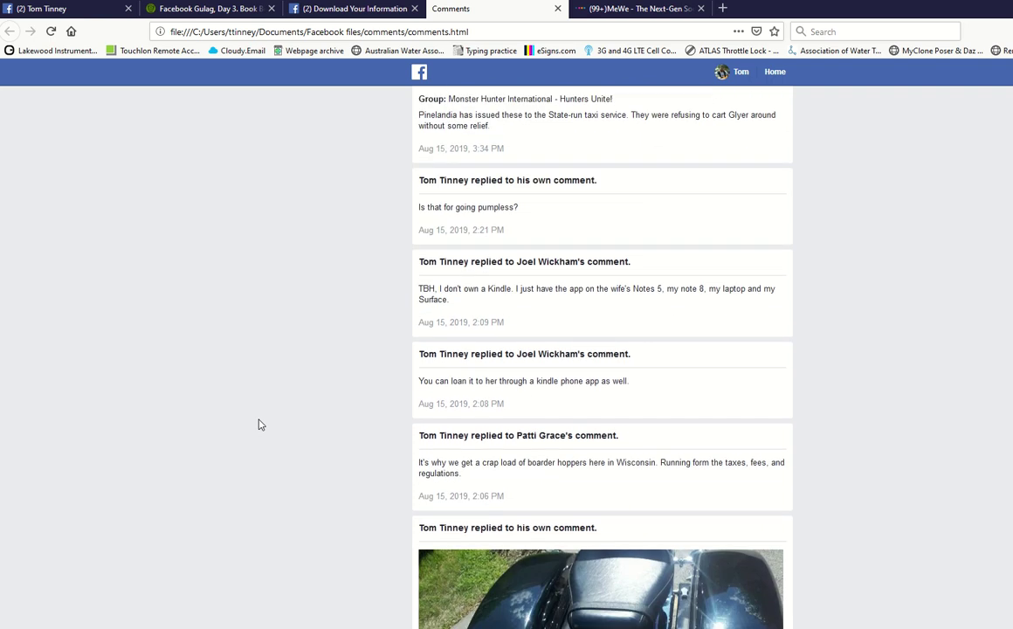
{"action": "scroll", "coordinate": [258, 424], "scroll_direction": "down", "scroll_amount": 2}
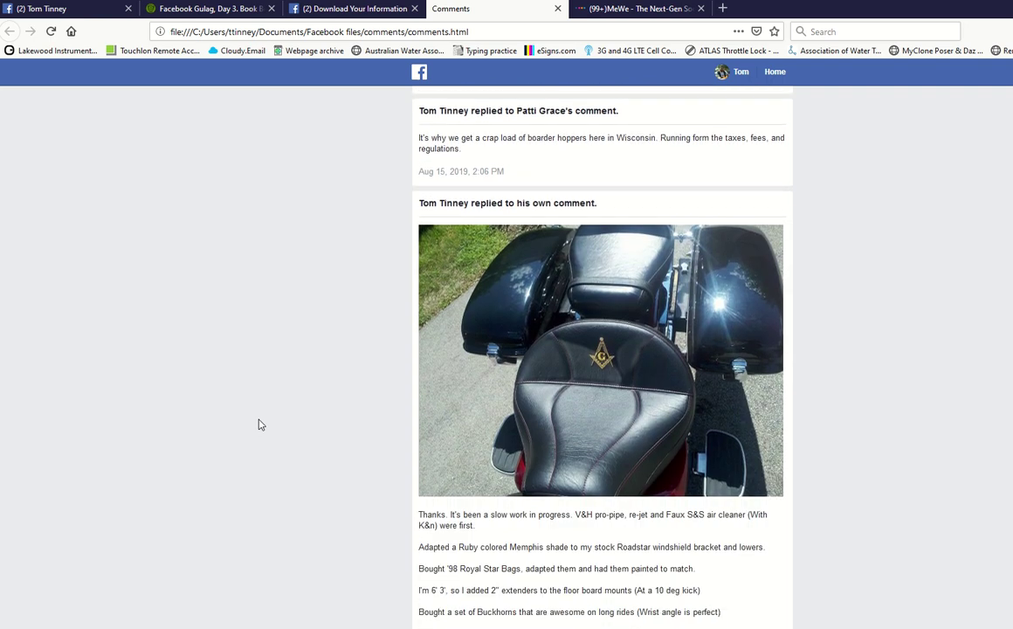
{"action": "scroll", "coordinate": [259, 424], "scroll_direction": "down", "scroll_amount": 9}
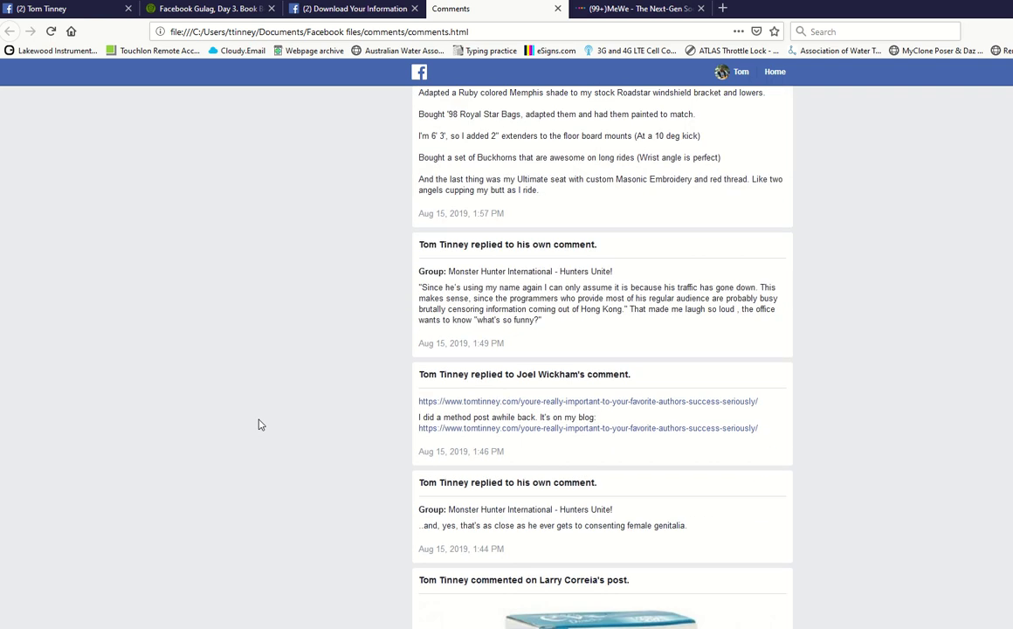
{"action": "scroll", "coordinate": [258, 424], "scroll_direction": "down", "scroll_amount": 11}
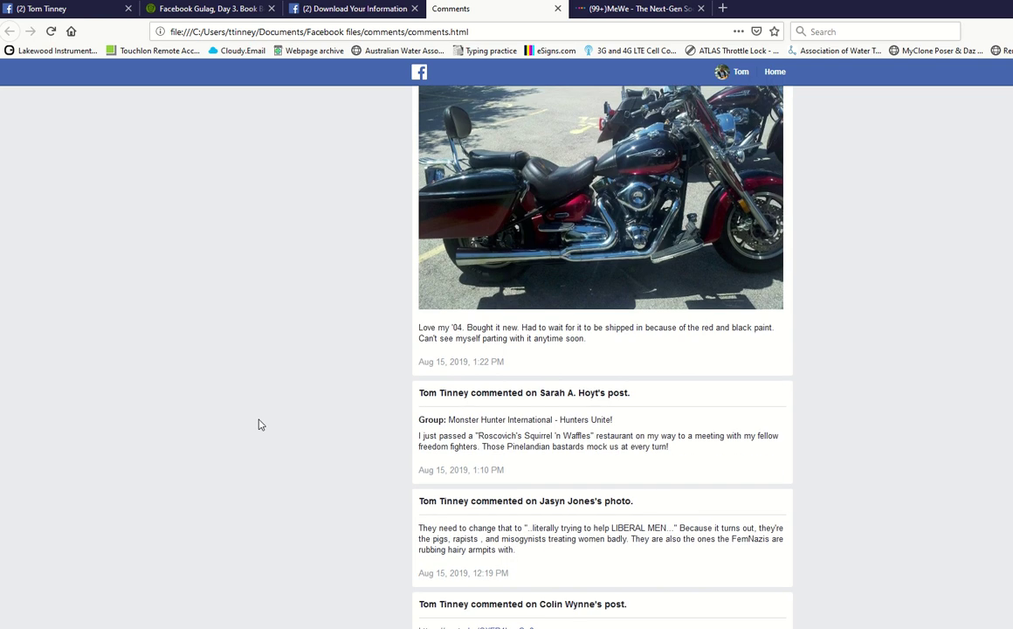
{"action": "scroll", "coordinate": [258, 425], "scroll_direction": "down", "scroll_amount": 2}
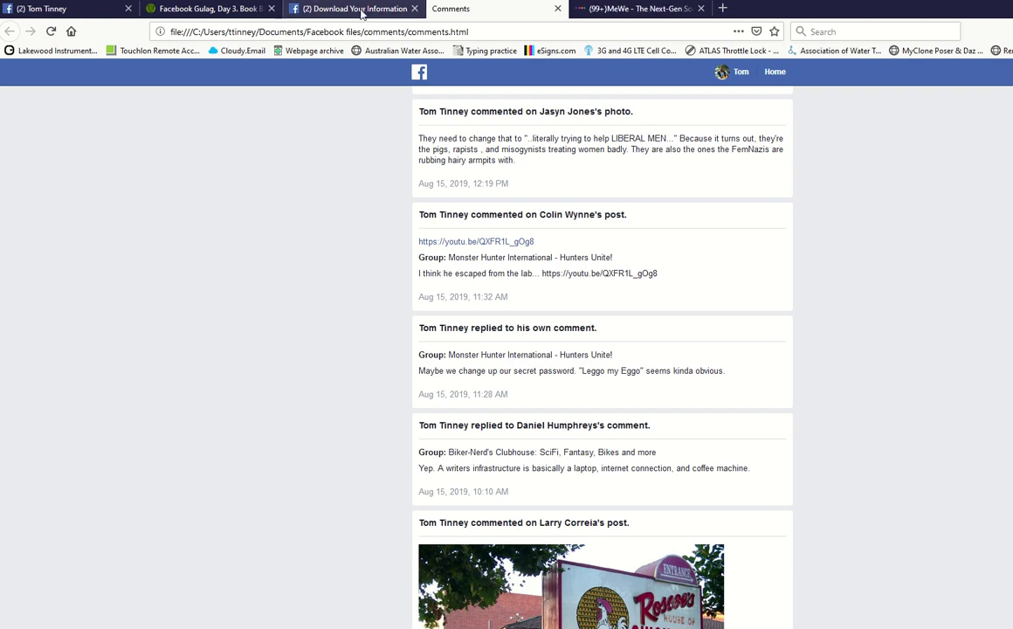
{"action": "left_click", "coordinate": [360, 10]}
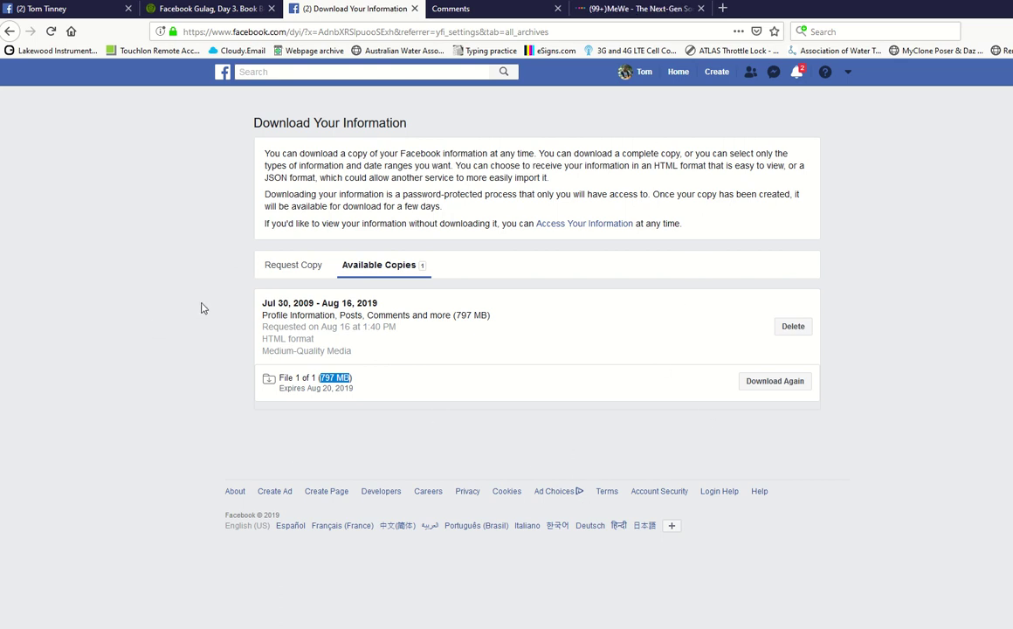
Switch to the MeWe tab and scroll through the home feed
{"action": "left_click", "coordinate": [615, 10]}
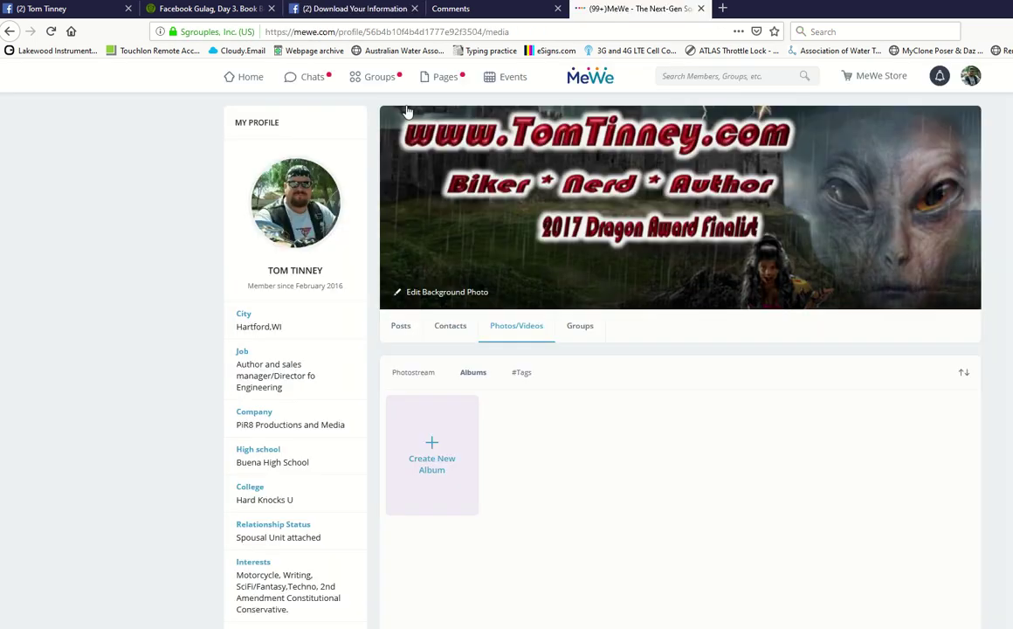
{"action": "left_click", "coordinate": [249, 79]}
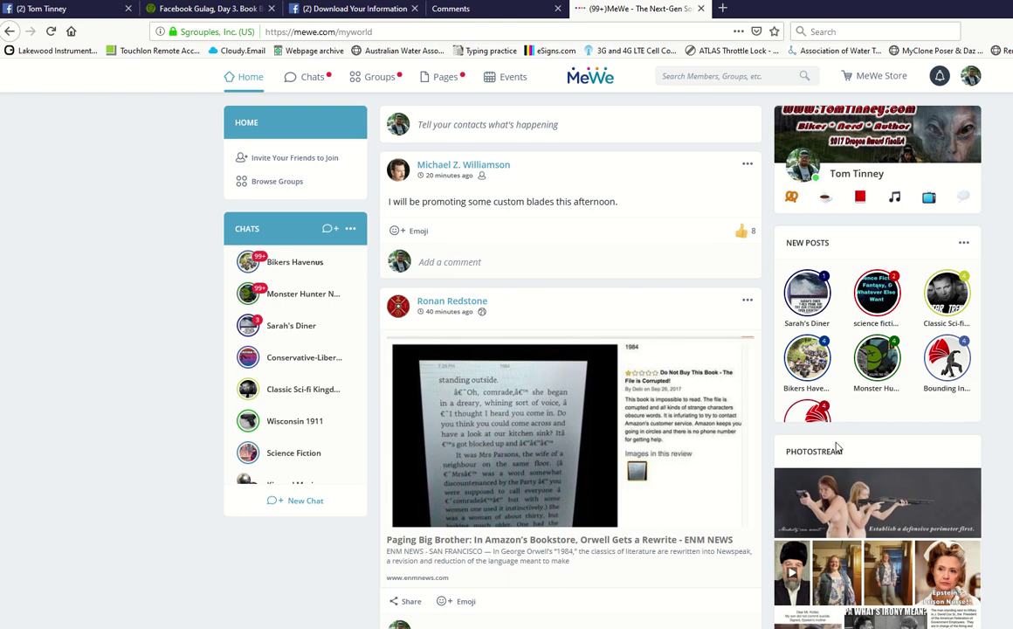
{"action": "scroll", "coordinate": [836, 452], "scroll_direction": "down", "scroll_amount": 2}
{"action": "scroll", "coordinate": [836, 452], "scroll_direction": "down", "scroll_amount": 3}
{"action": "scroll", "coordinate": [813, 358], "scroll_direction": "up", "scroll_amount": 3}
Check Chats, skim the Monster Hunter Nation new posts, and close that popup
{"action": "left_click", "coordinate": [325, 79]}
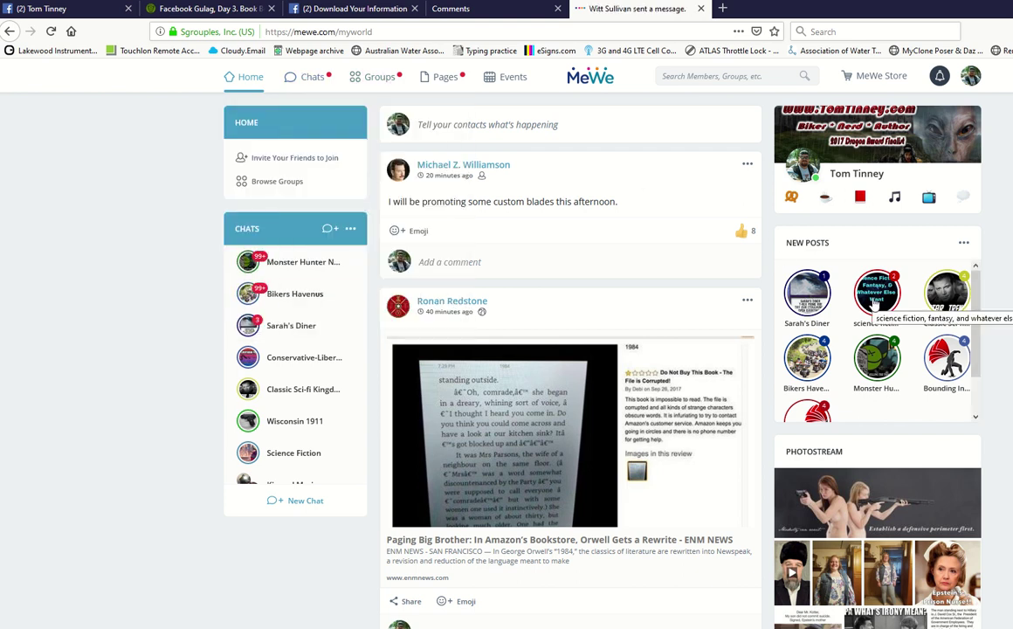
{"action": "left_click", "coordinate": [877, 354]}
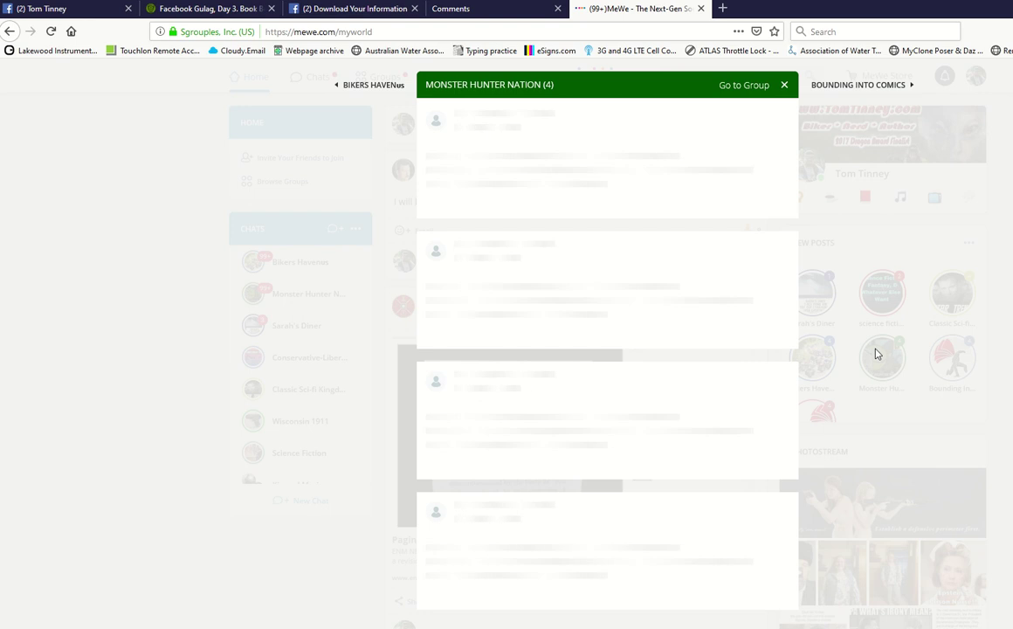
{"action": "scroll", "coordinate": [594, 170], "scroll_direction": "down", "scroll_amount": 5}
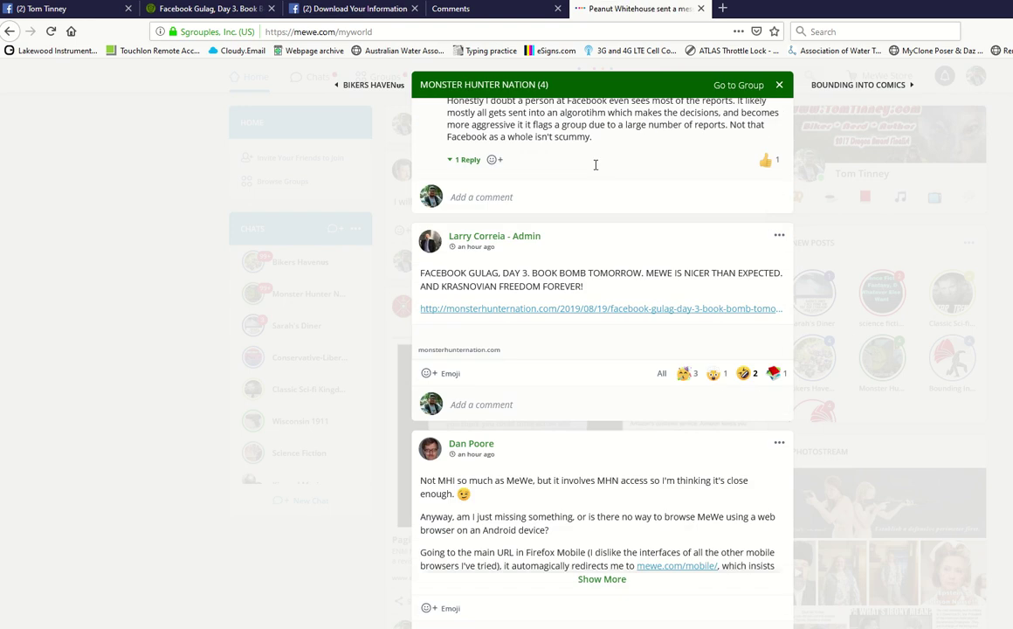
{"action": "scroll", "coordinate": [594, 169], "scroll_direction": "down", "scroll_amount": 10}
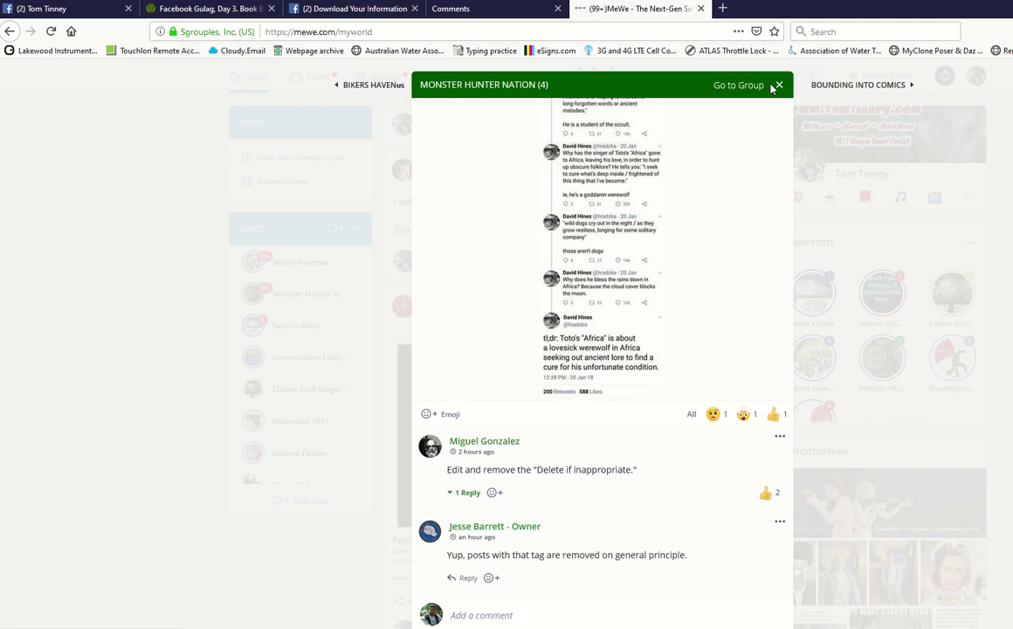
{"action": "left_click", "coordinate": [2, 159]}
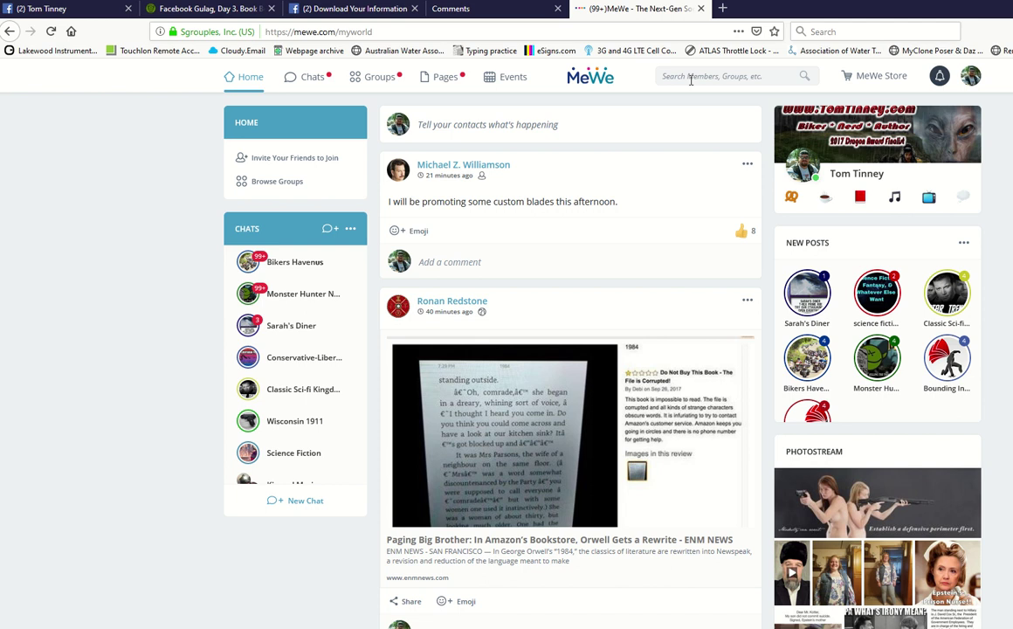
Open My Profile from the avatar menu and scroll down to About and back up
{"action": "left_click", "coordinate": [967, 77]}
{"action": "left_click", "coordinate": [926, 116]}
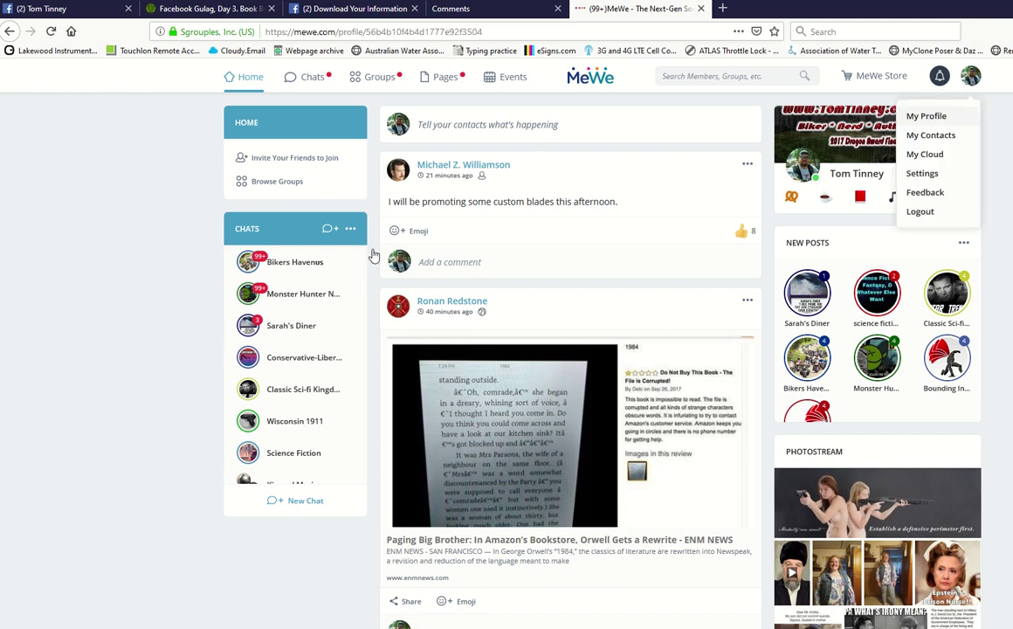
{"action": "scroll", "coordinate": [183, 384], "scroll_direction": "down", "scroll_amount": 4}
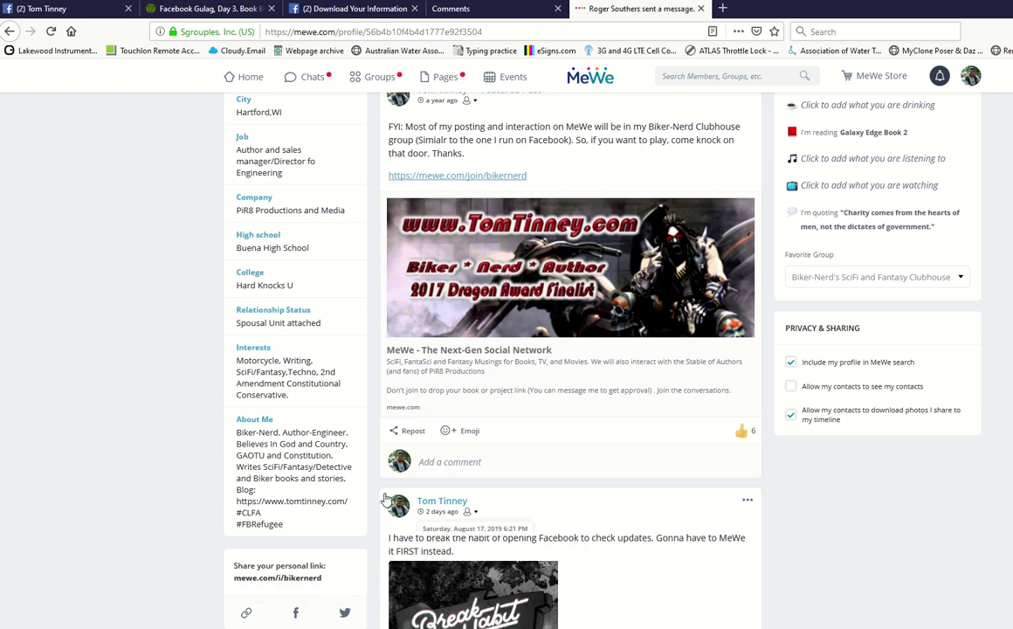
{"action": "scroll", "coordinate": [118, 460], "scroll_direction": "up", "scroll_amount": 4}
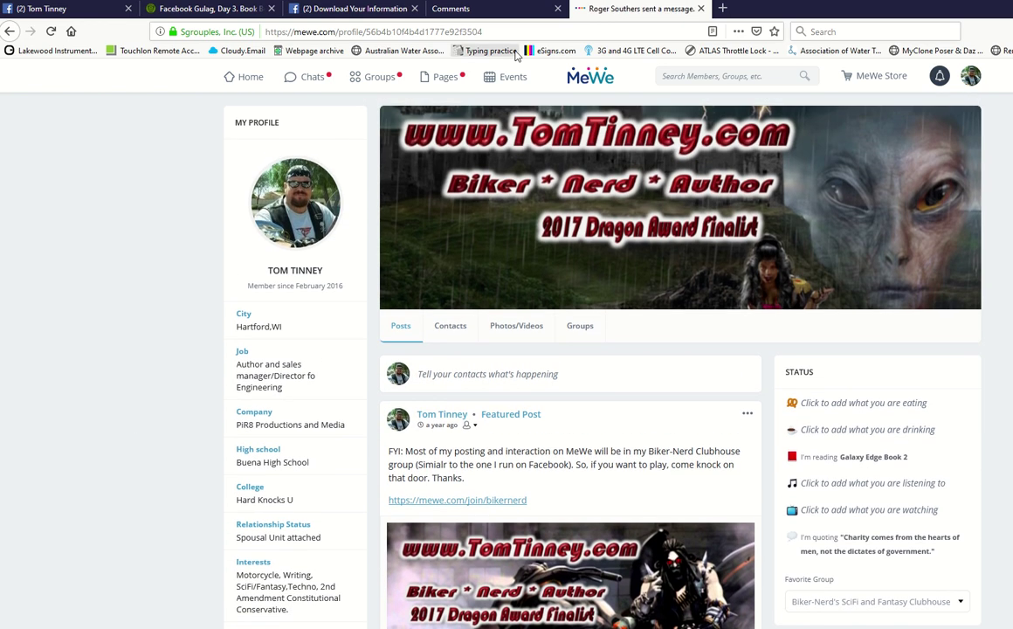
{"action": "mouse_move", "coordinate": [548, 7]}
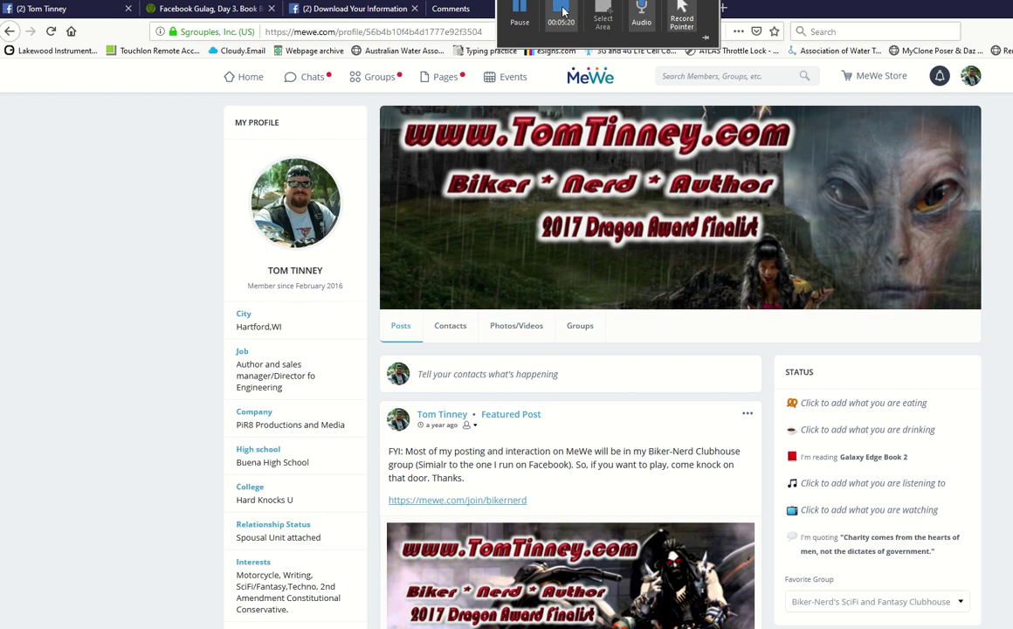